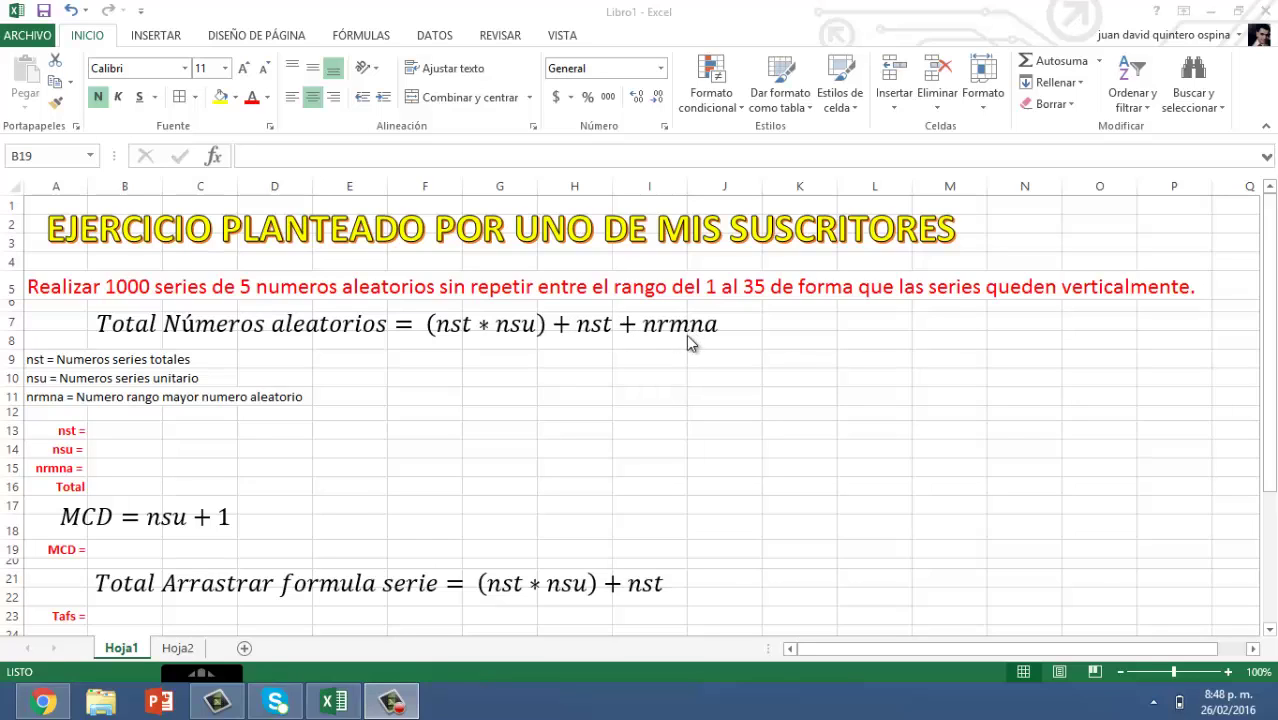
Enter 1000, 5 and 35 as the nst, nsu and nrmna values in B13:B15
click(140, 427)
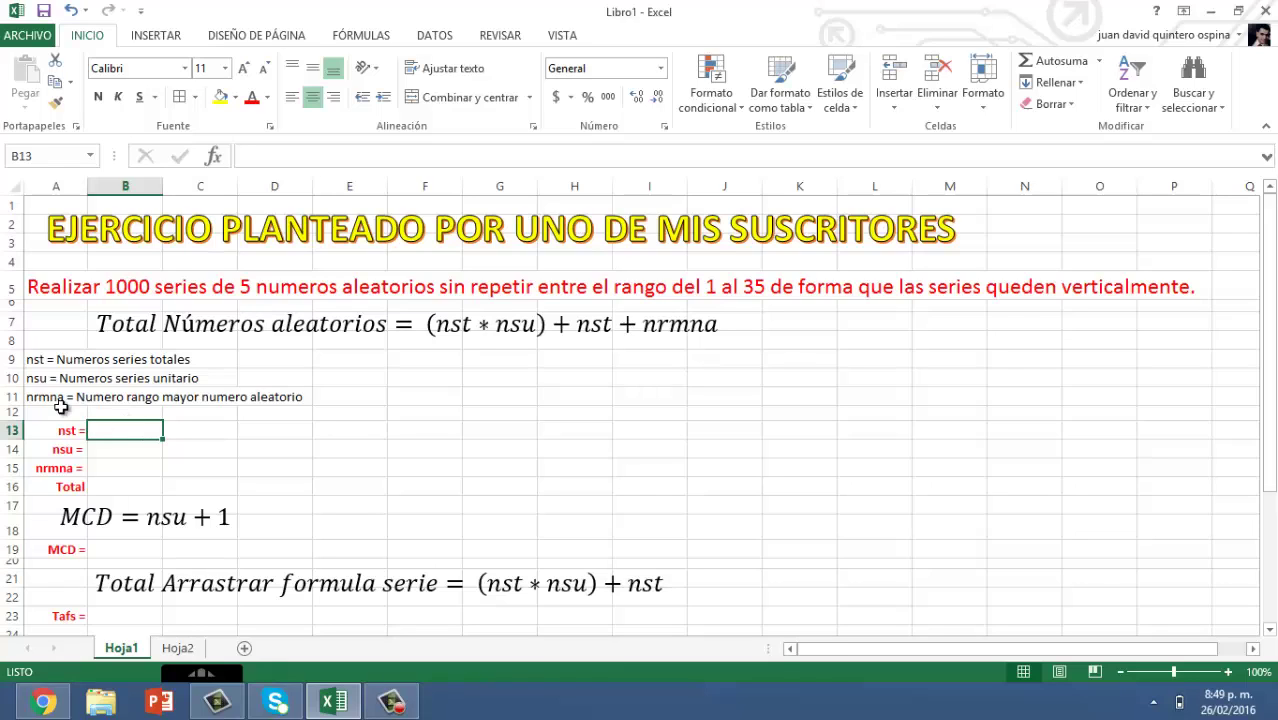
text(1)
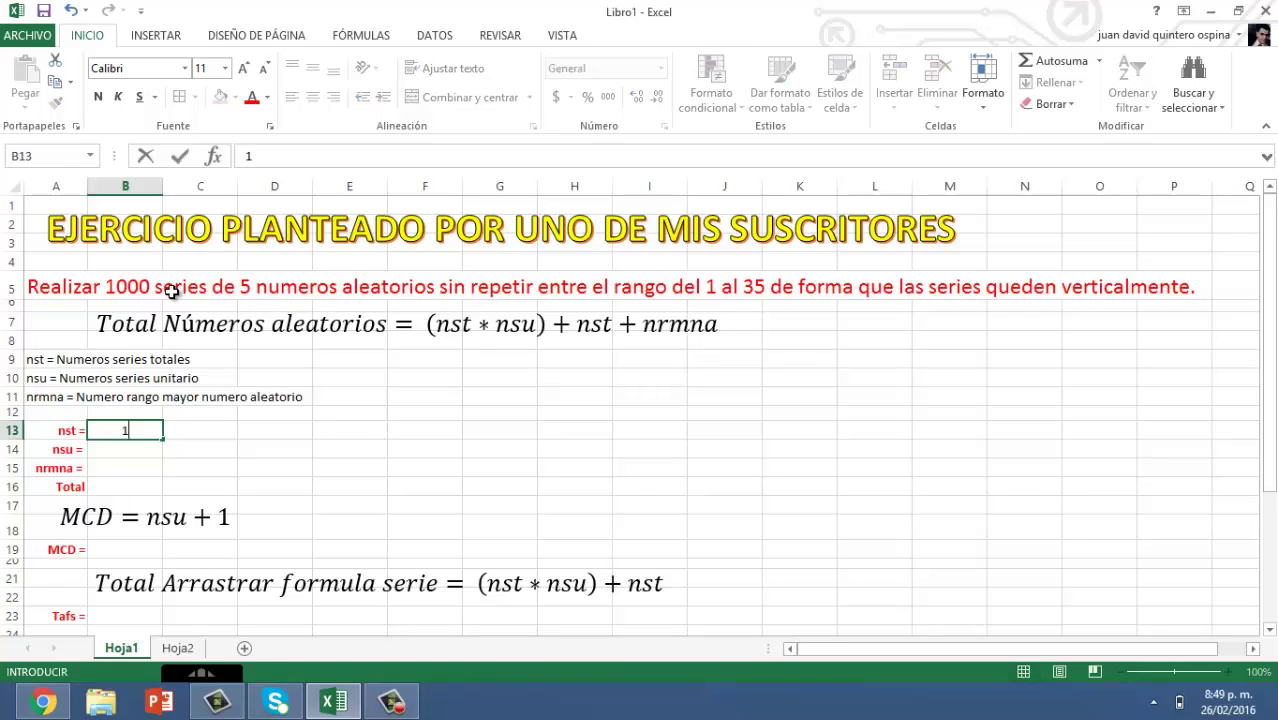
text(000)
key(Return)
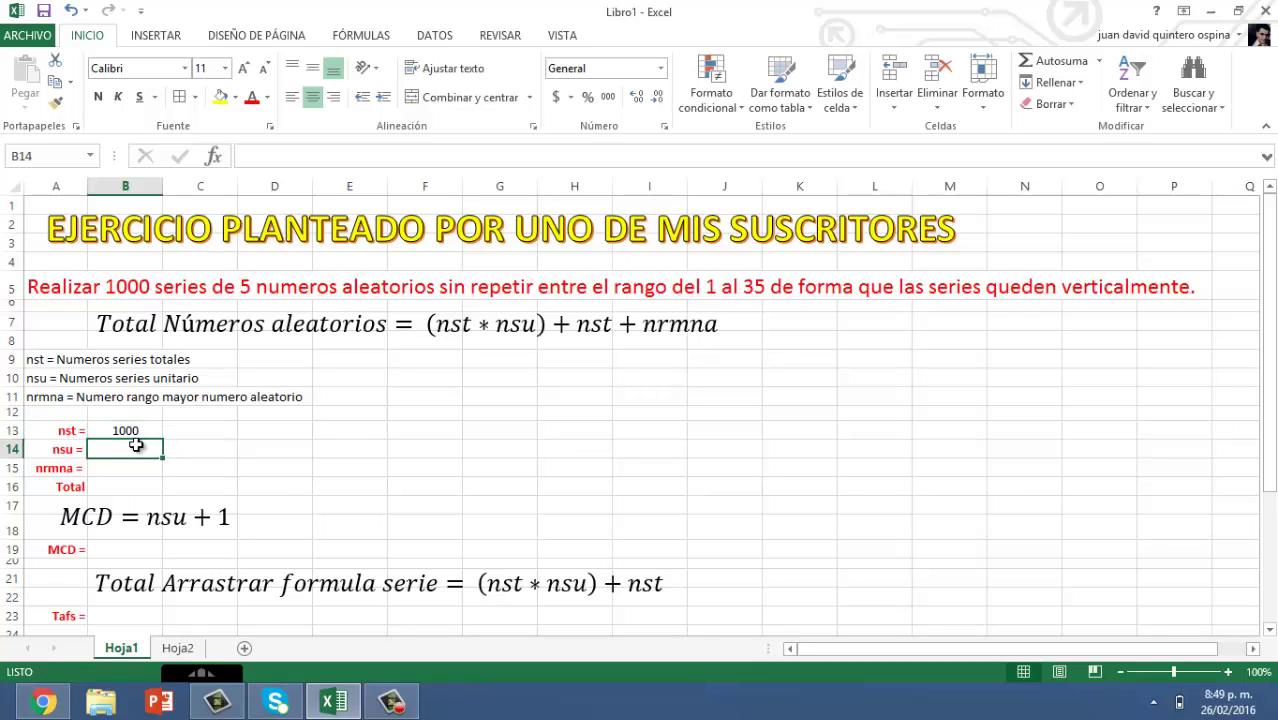
text(5)
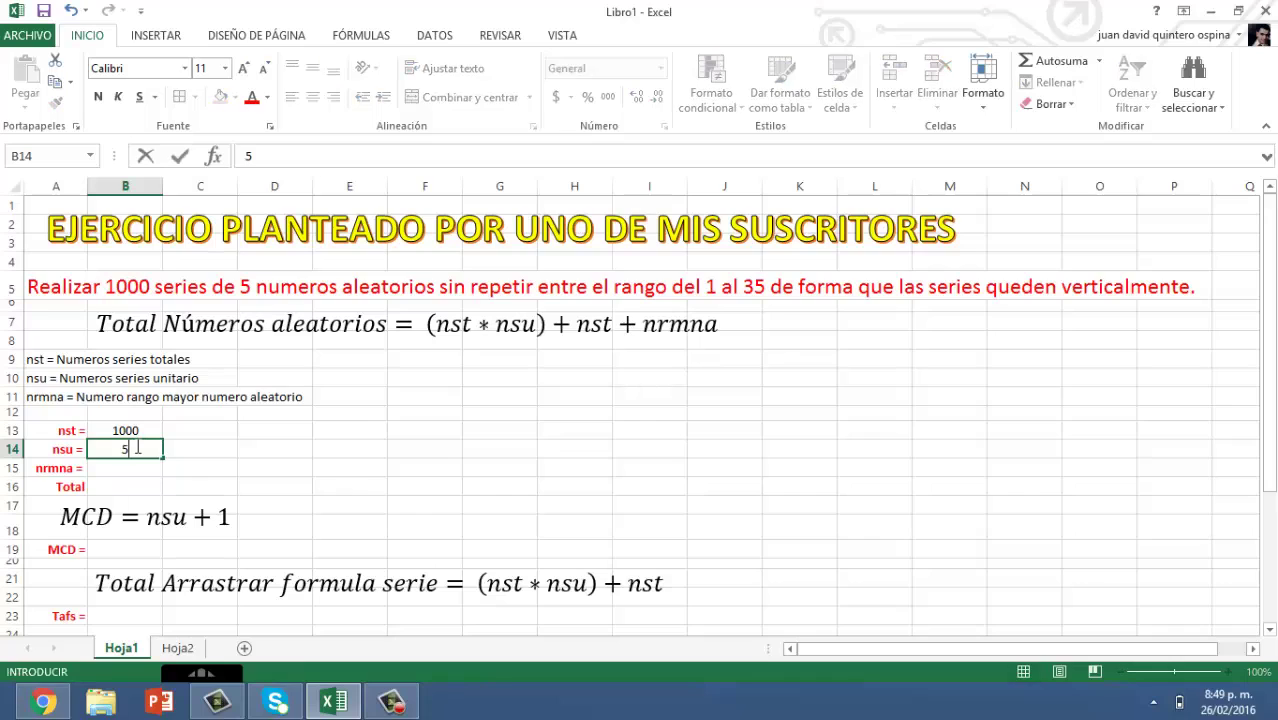
key(Return)
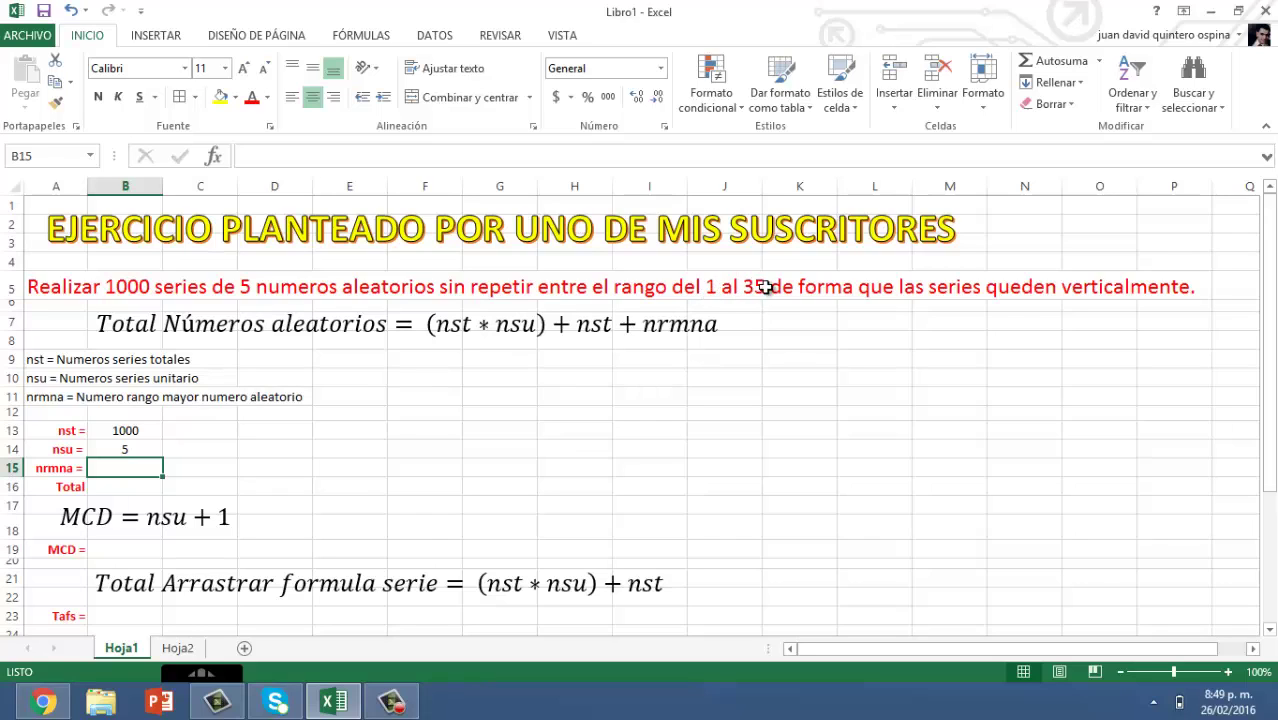
text(35)
key(Return)
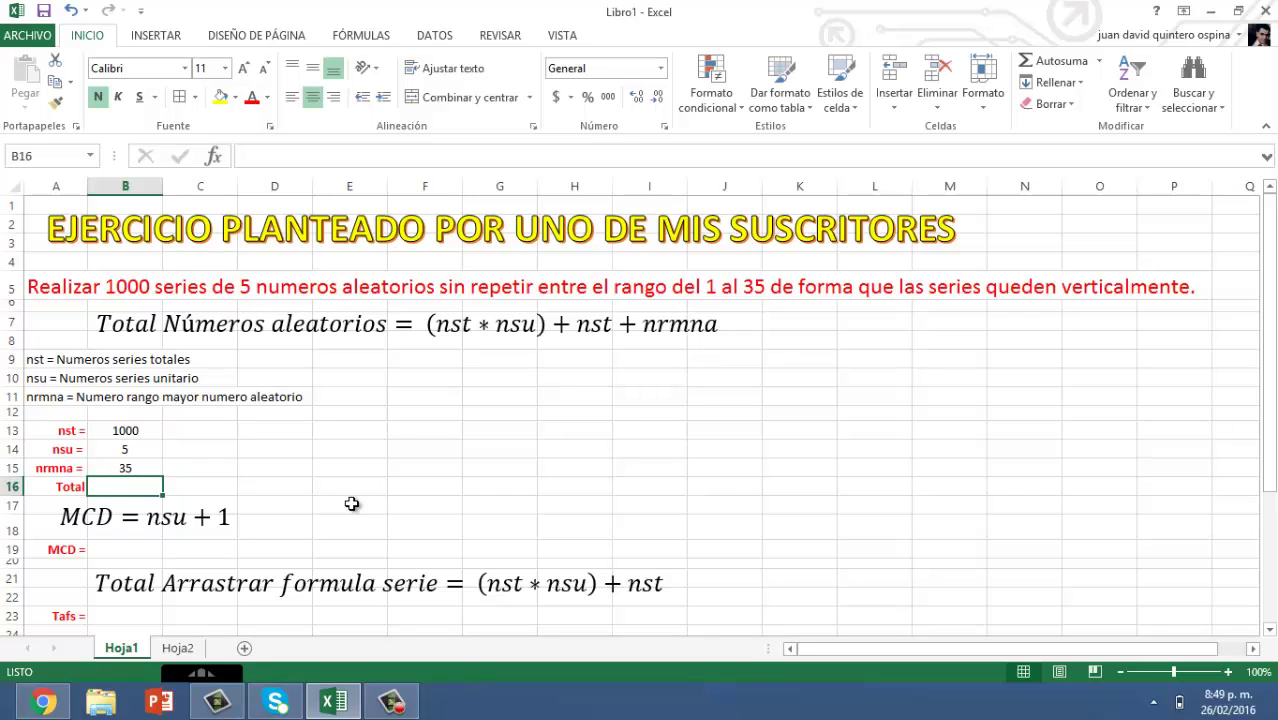
text(=)
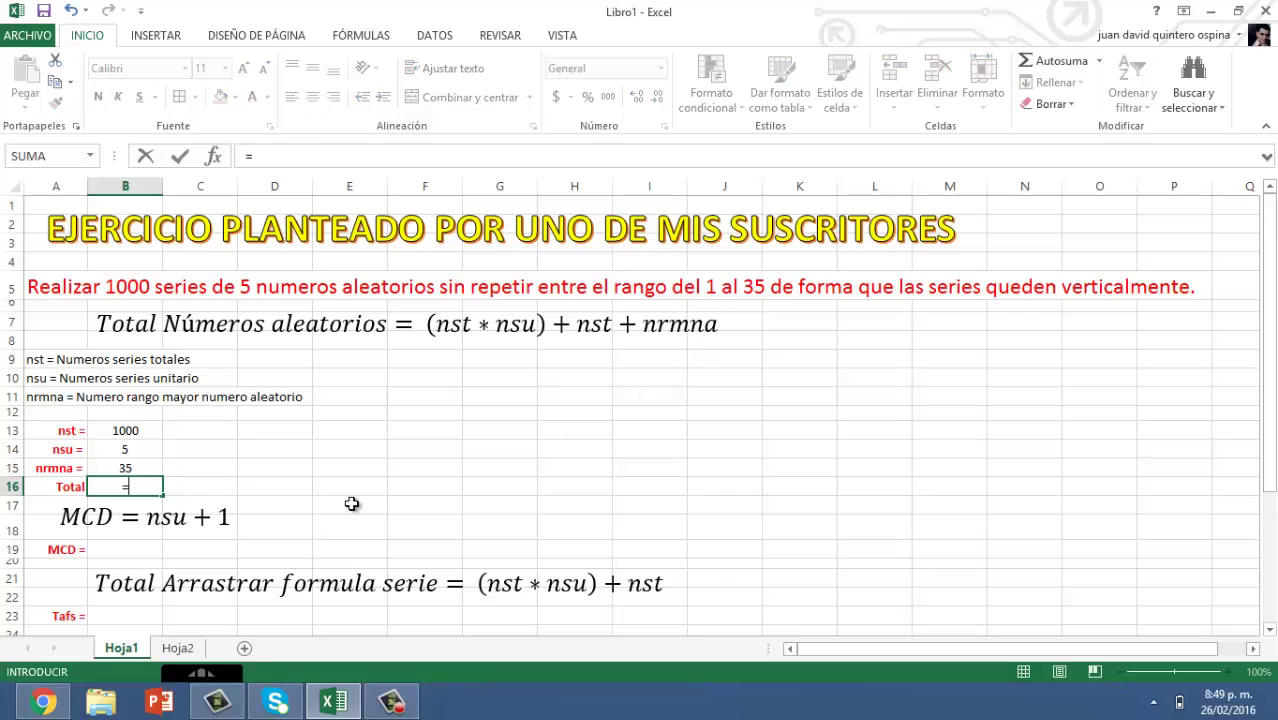
text(()
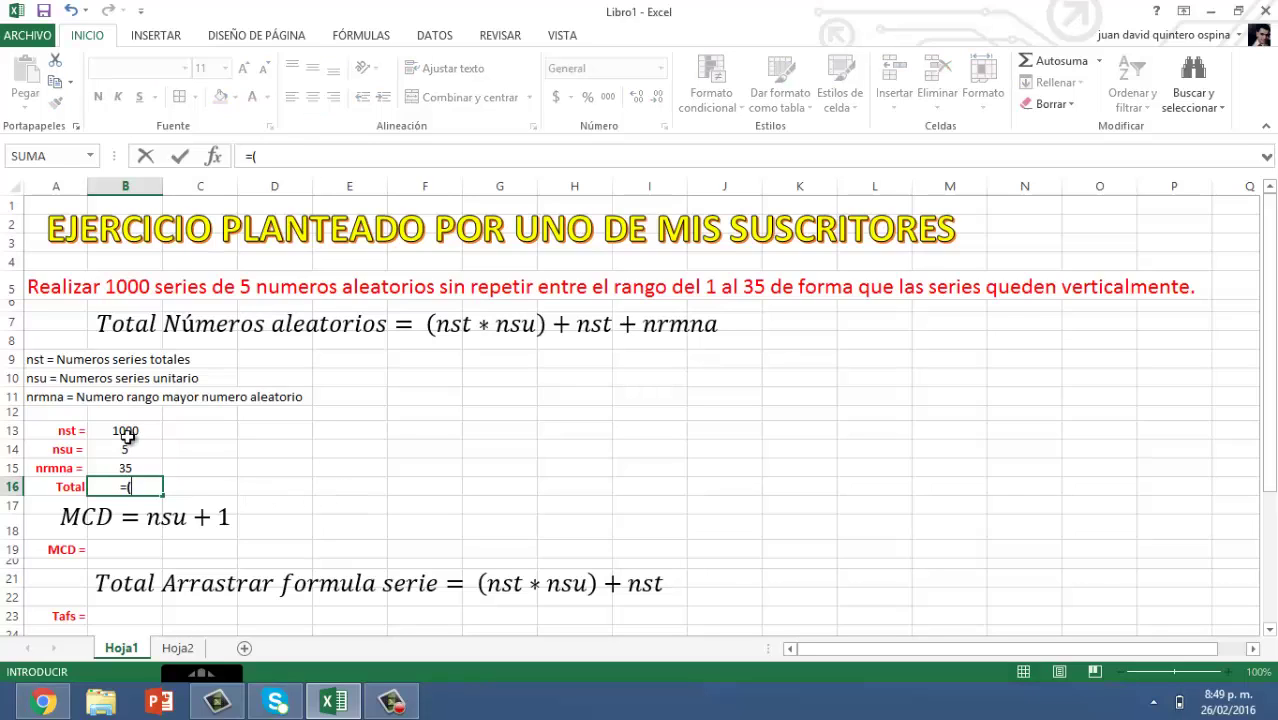
Build the Total formula =(B13*B14)+B13+B15 in B16, returning 6035
click(134, 432)
text(*)
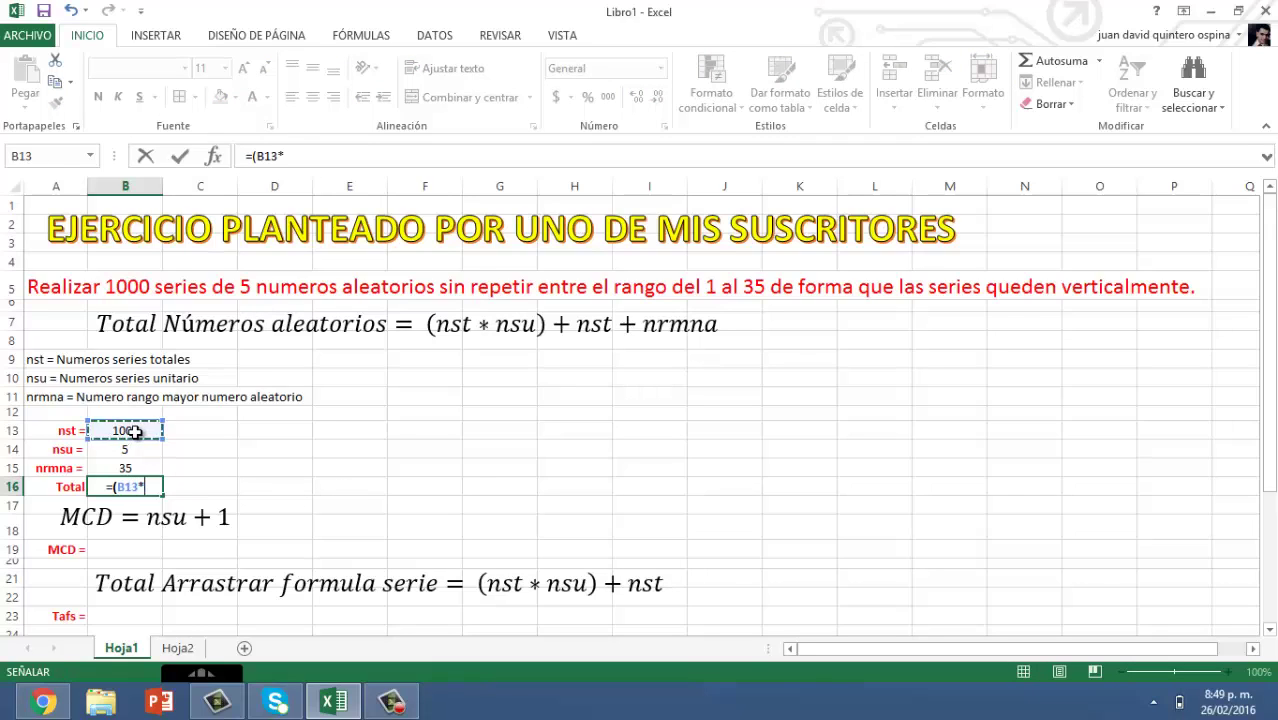
click(136, 447)
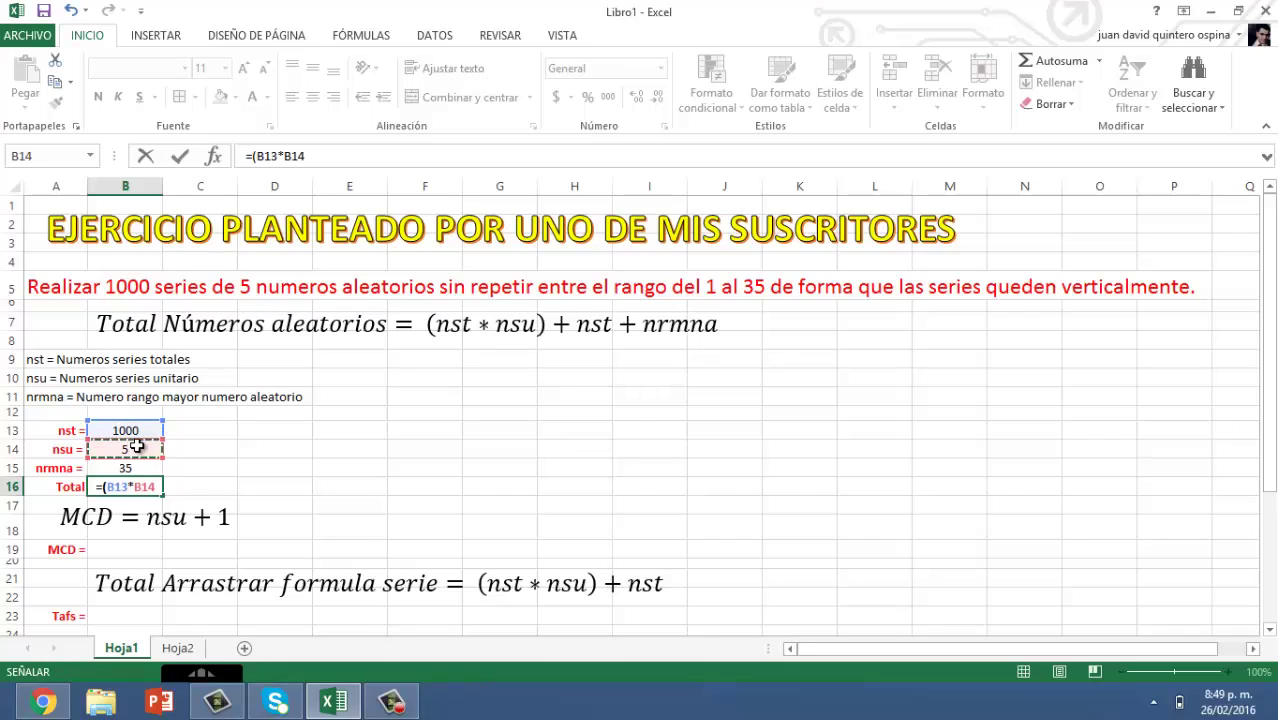
text())
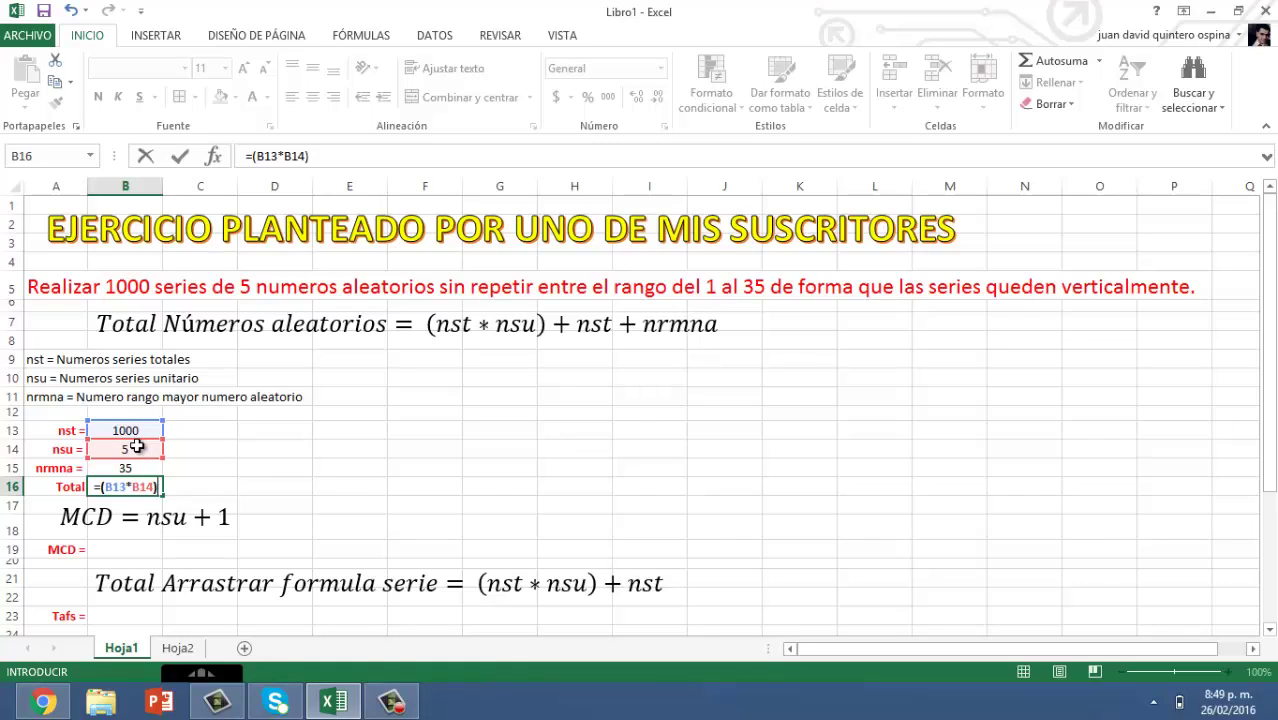
text(+)
click(141, 429)
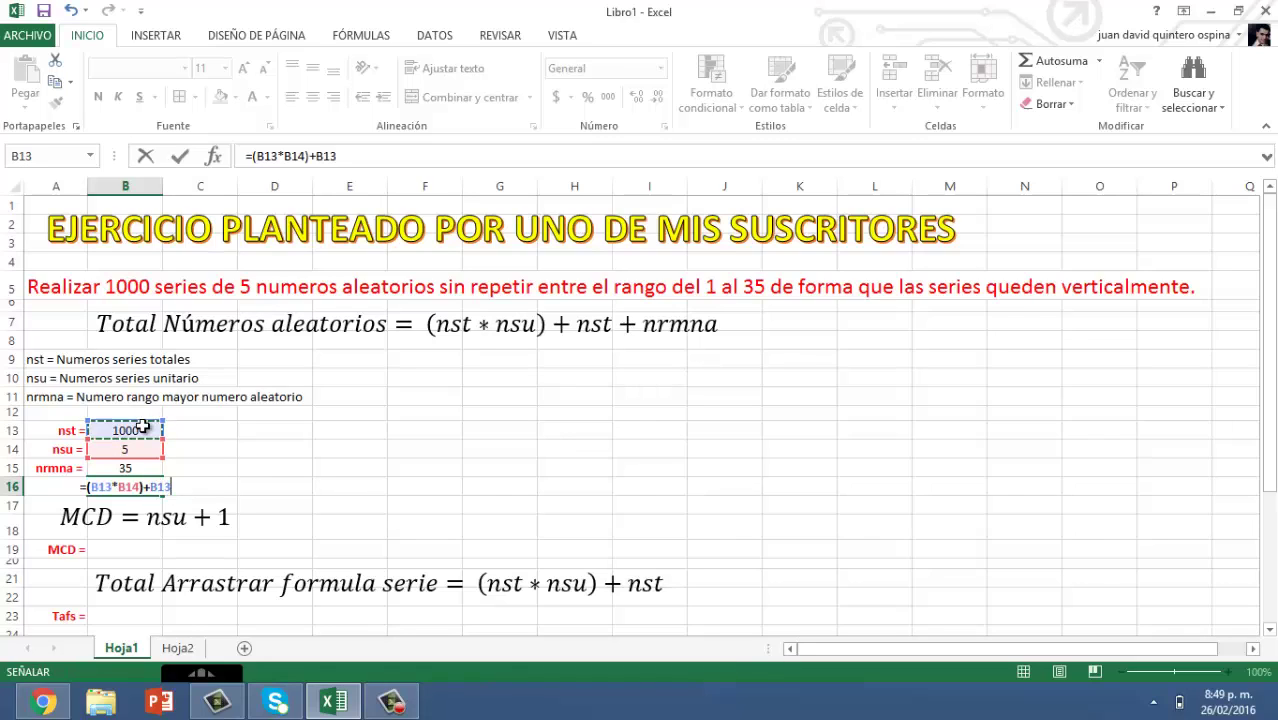
text(+)
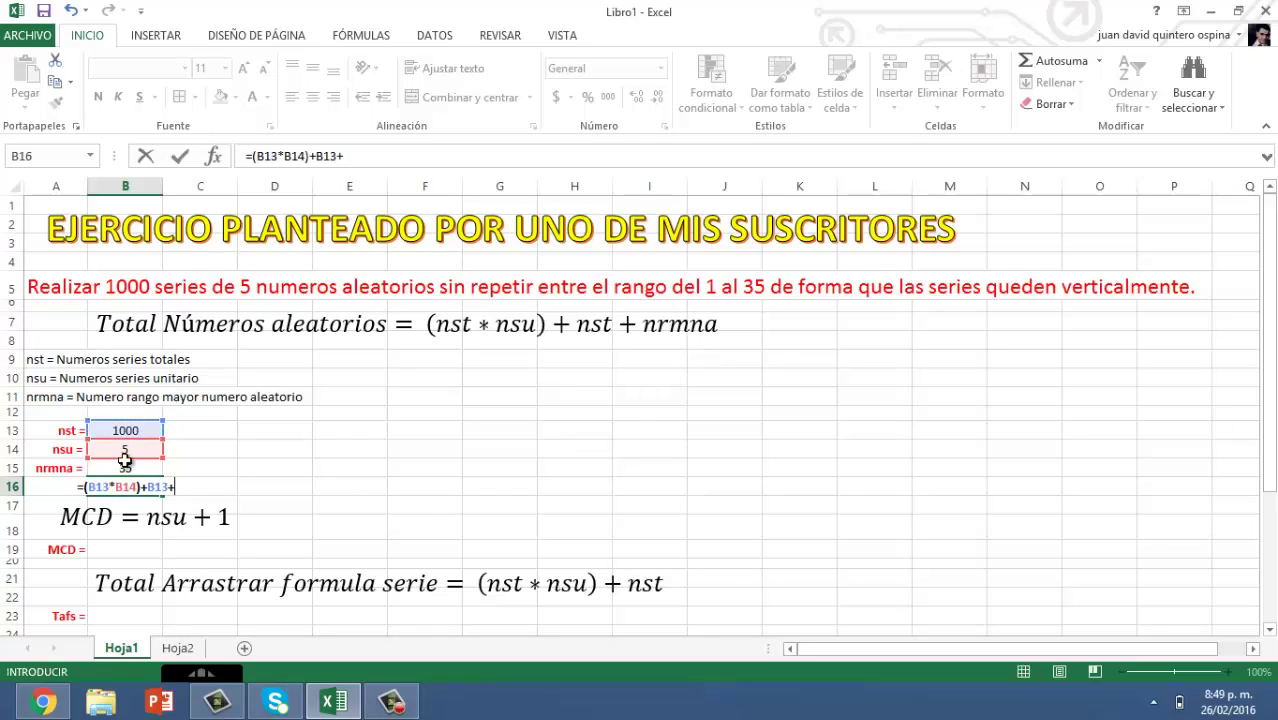
click(122, 467)
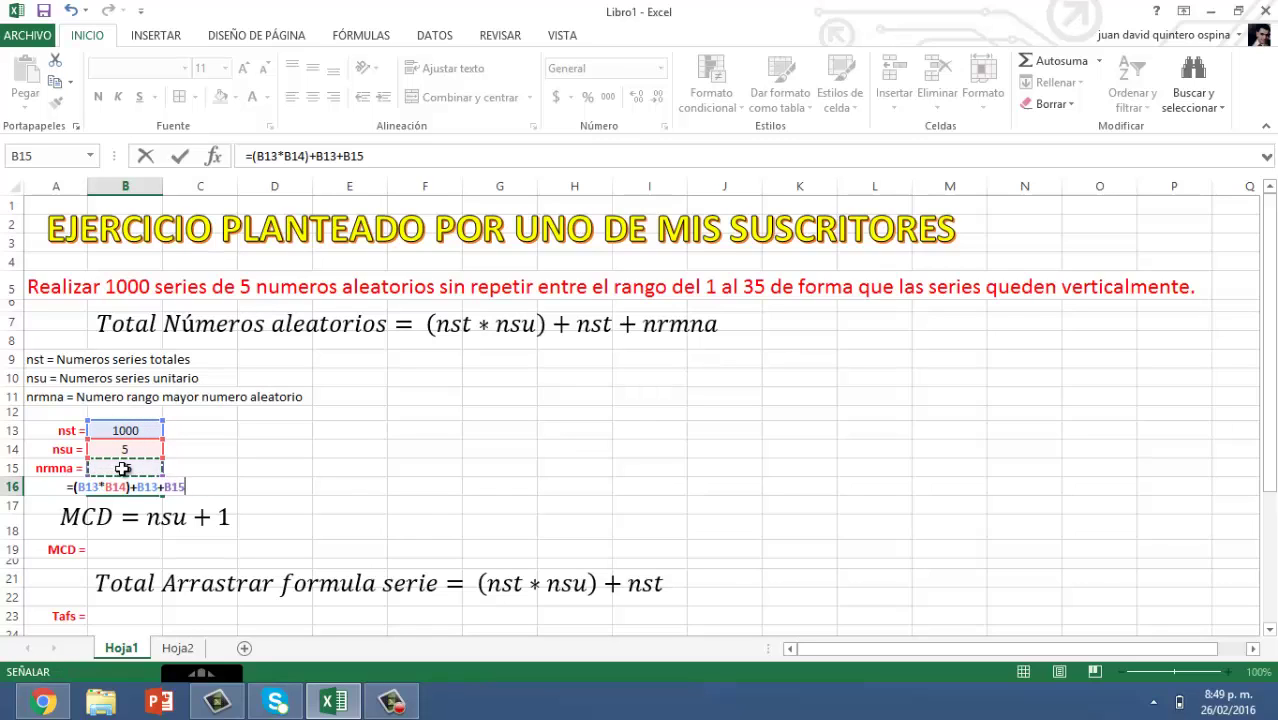
key(Return)
click(124, 486)
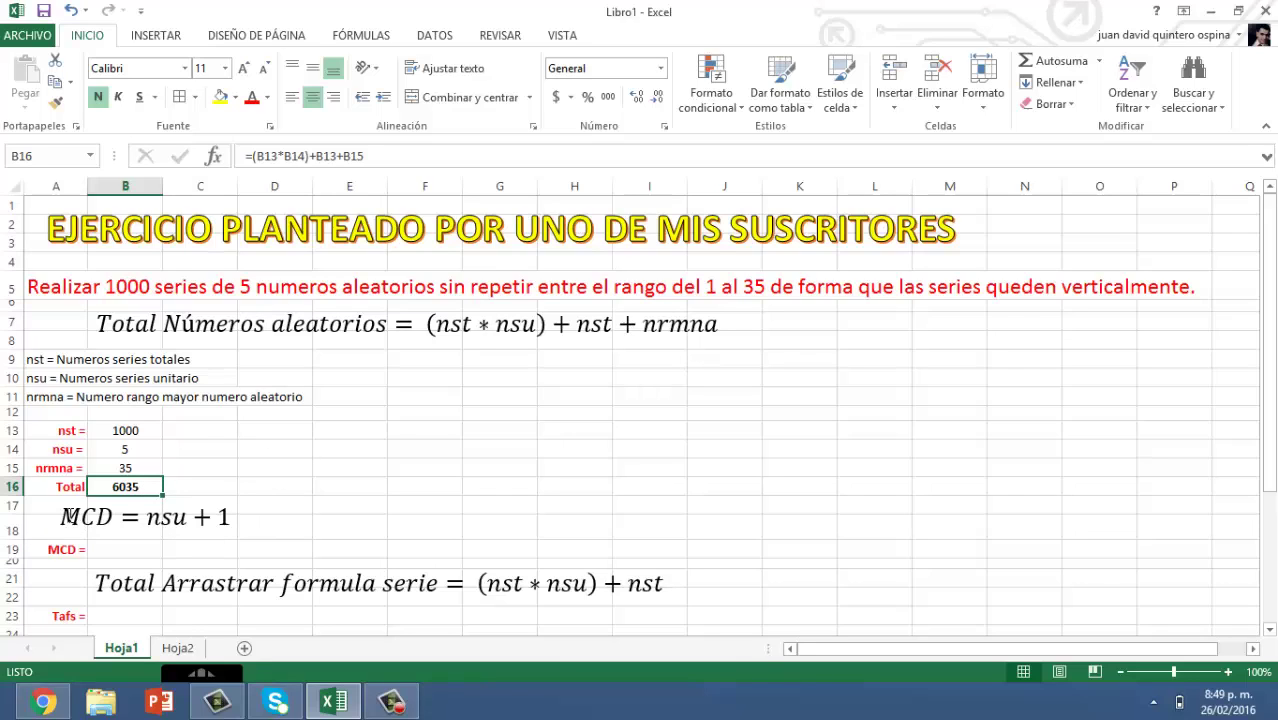
Enter =B14+1 in the MCD cell B19 so it shows 6
click(114, 552)
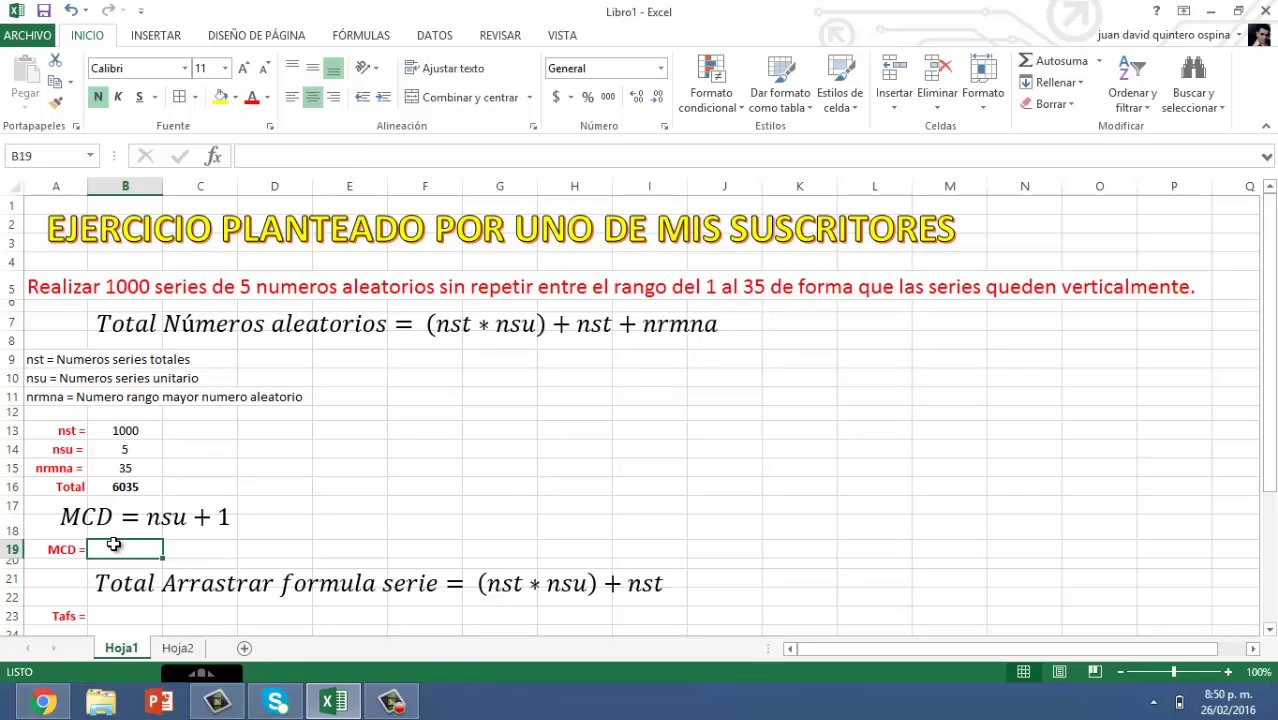
text(=)
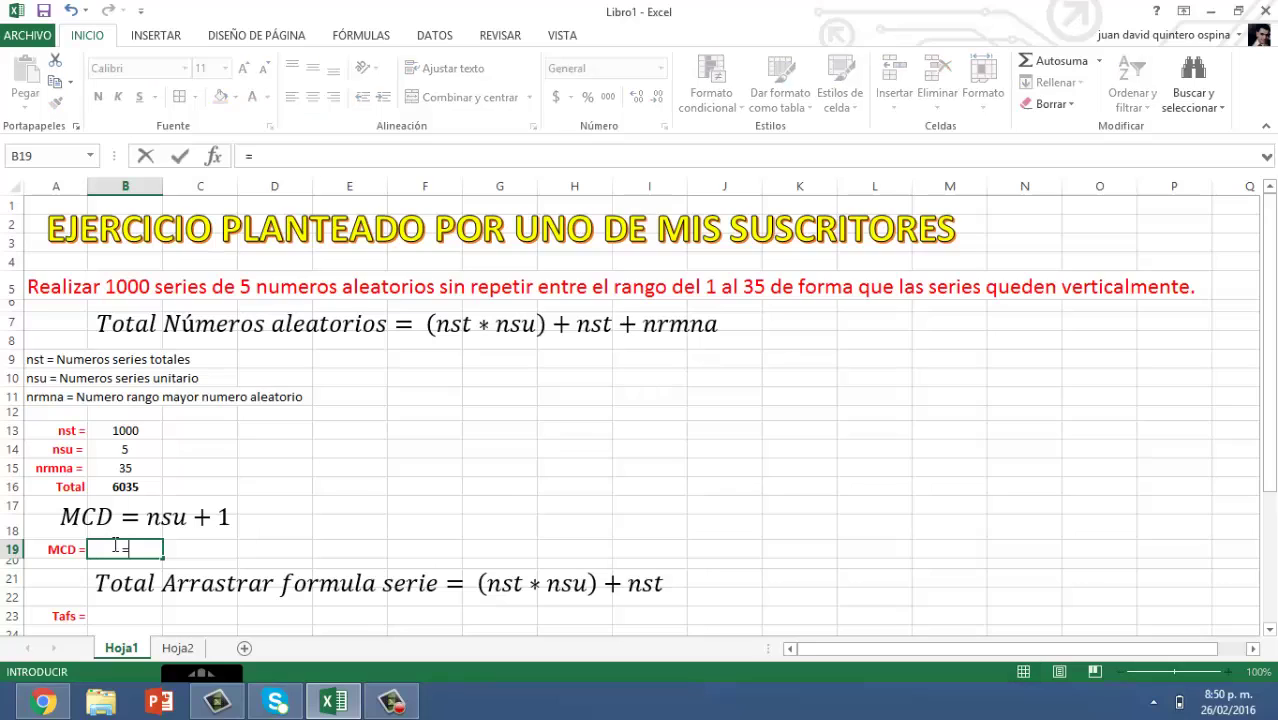
click(122, 450)
text(+1)
key(Return)
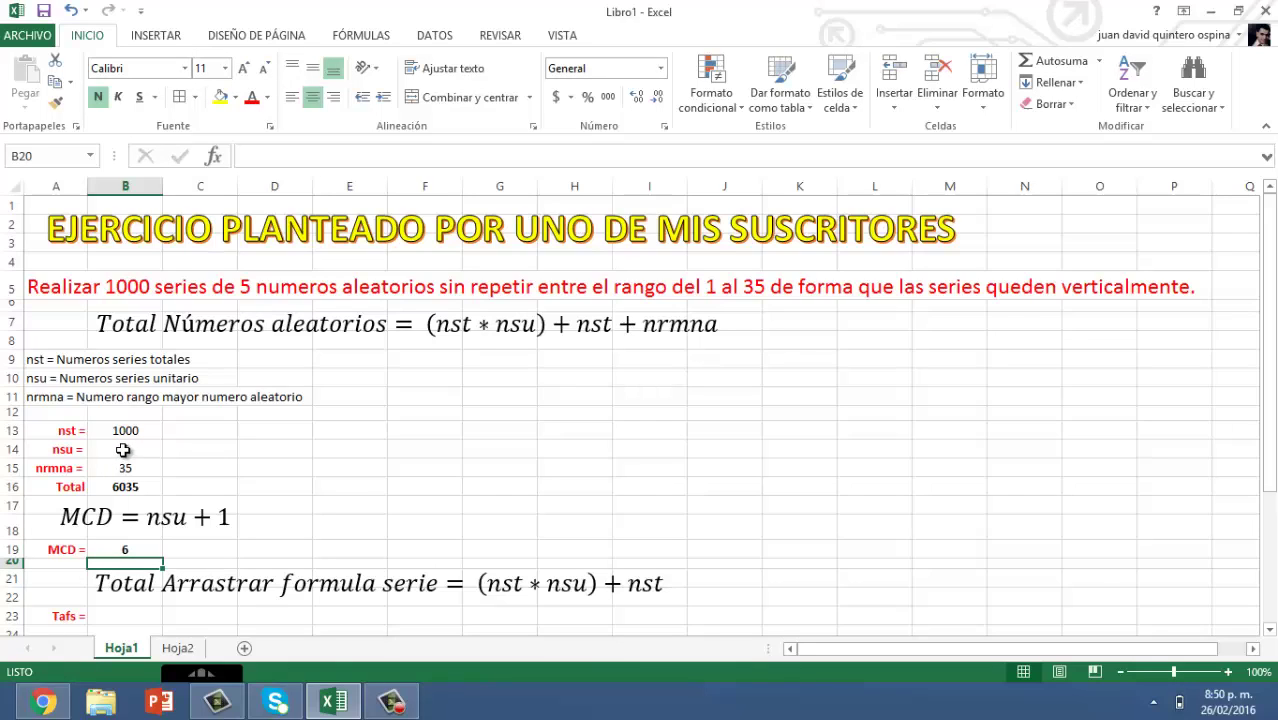
click(136, 615)
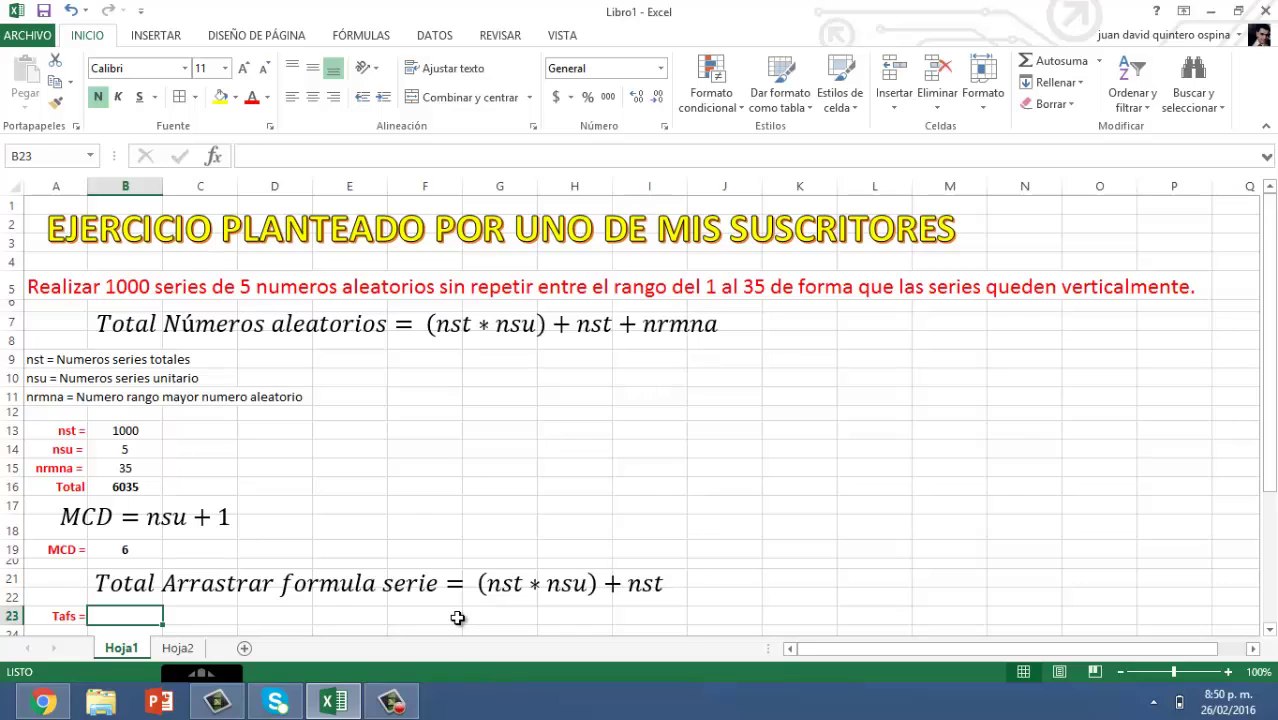
Enter =(B13*B14)+B13 in the Tafs cell B23, returning 6000
text(=()
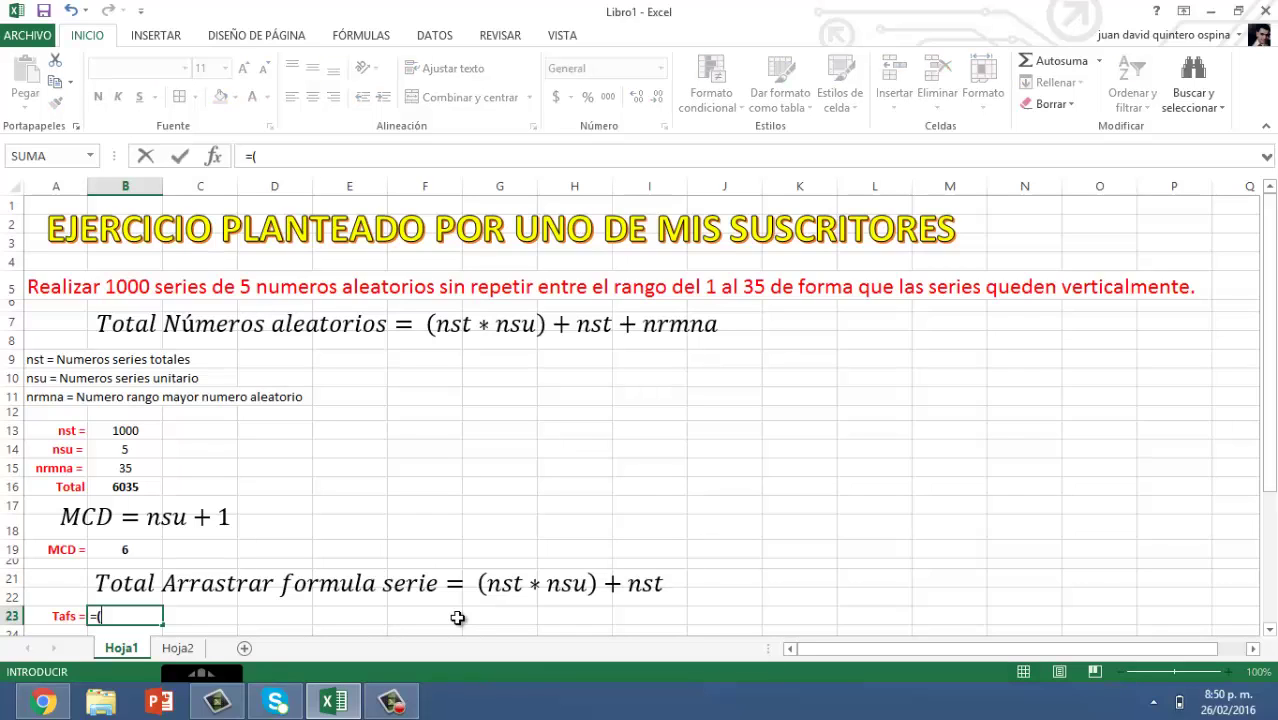
click(125, 429)
click(125, 429)
text(*)
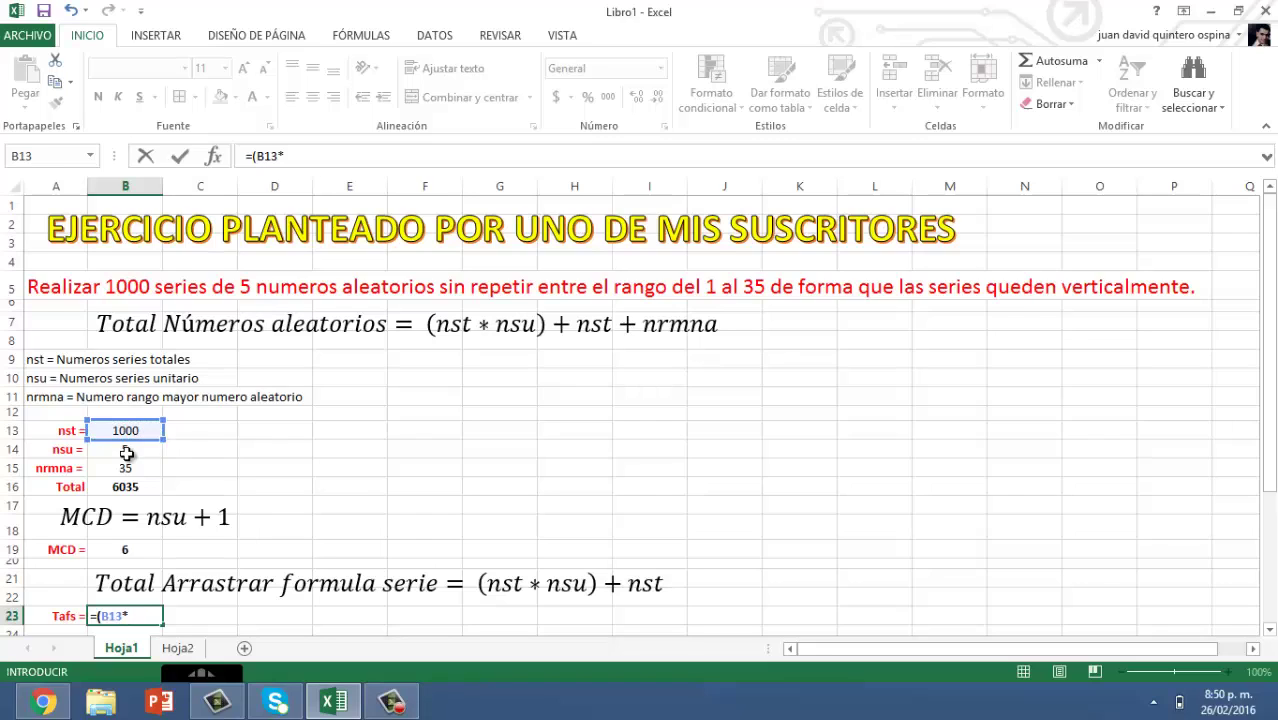
click(127, 452)
text())
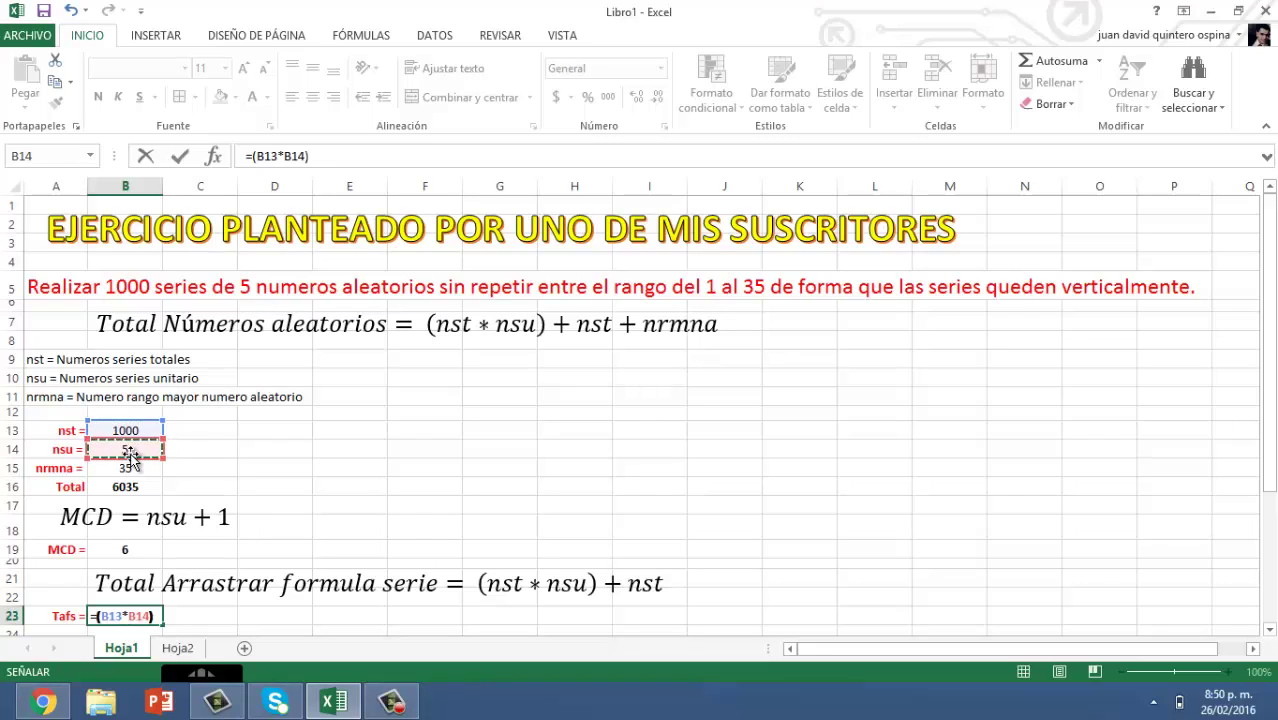
text(+)
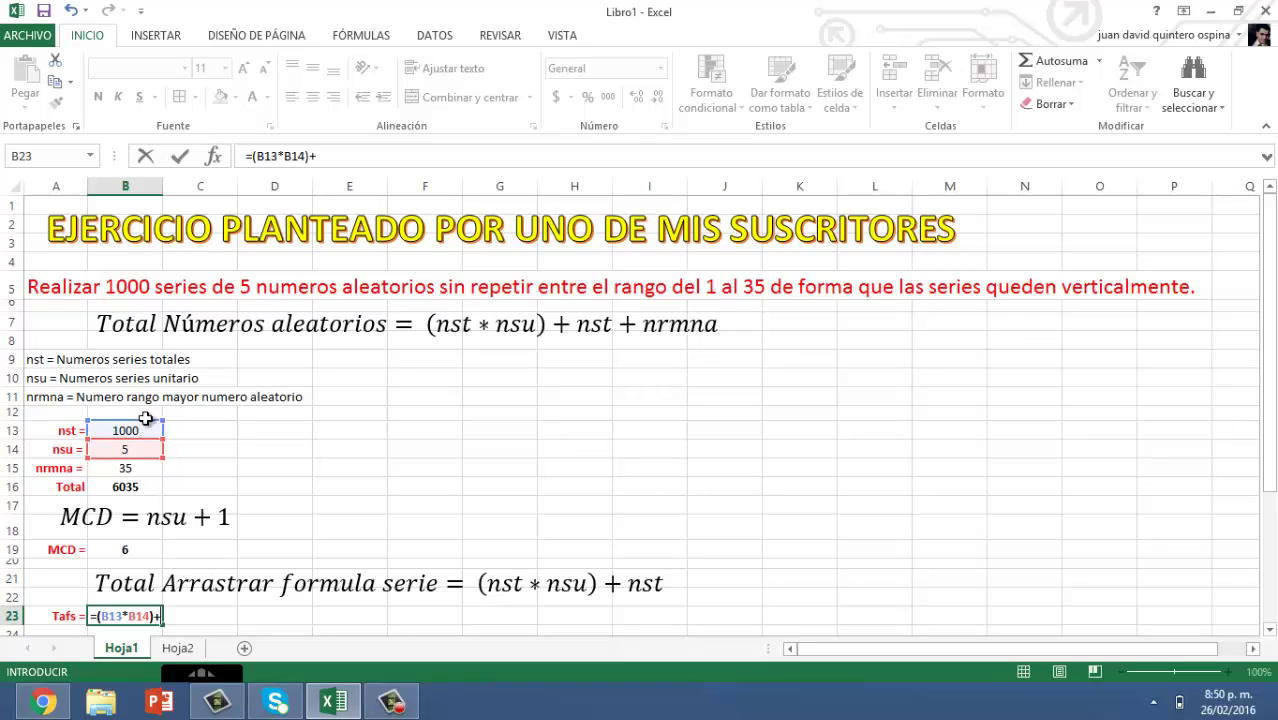
click(146, 424)
key(Return)
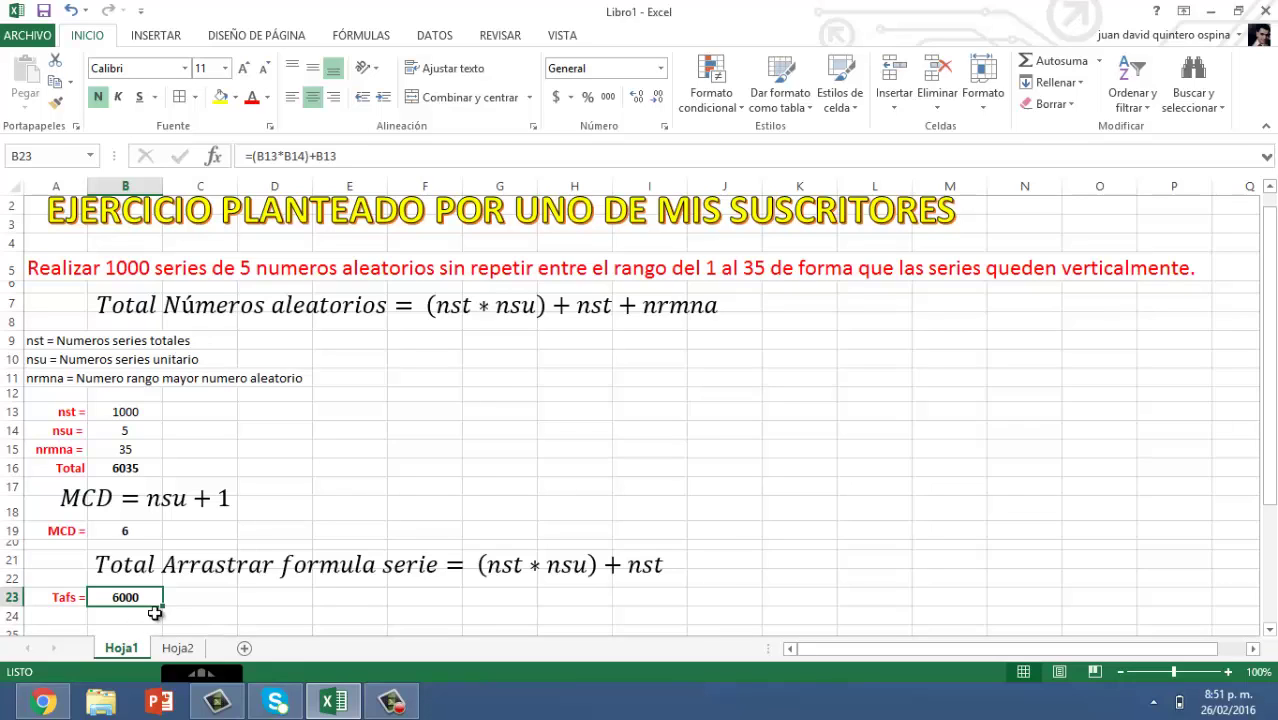
On Hoja2, enter 1 in cell A2 under the # header
click(178, 650)
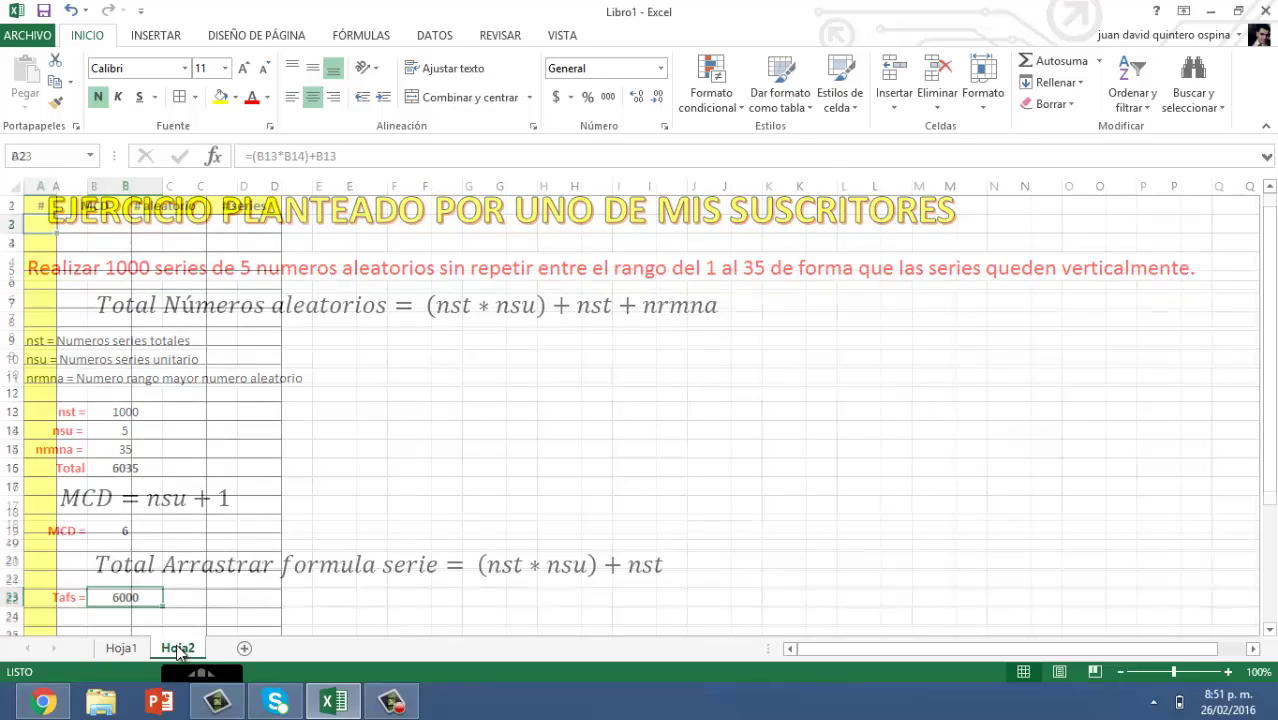
click(34, 205)
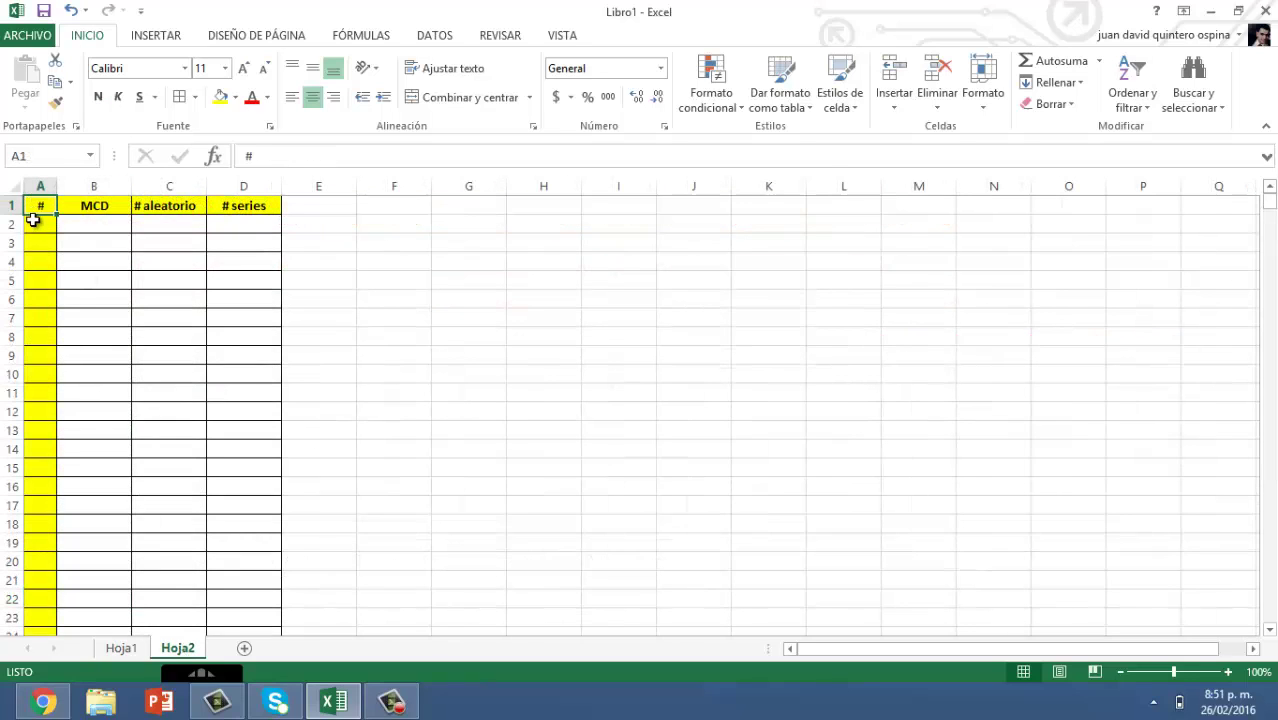
click(30, 222)
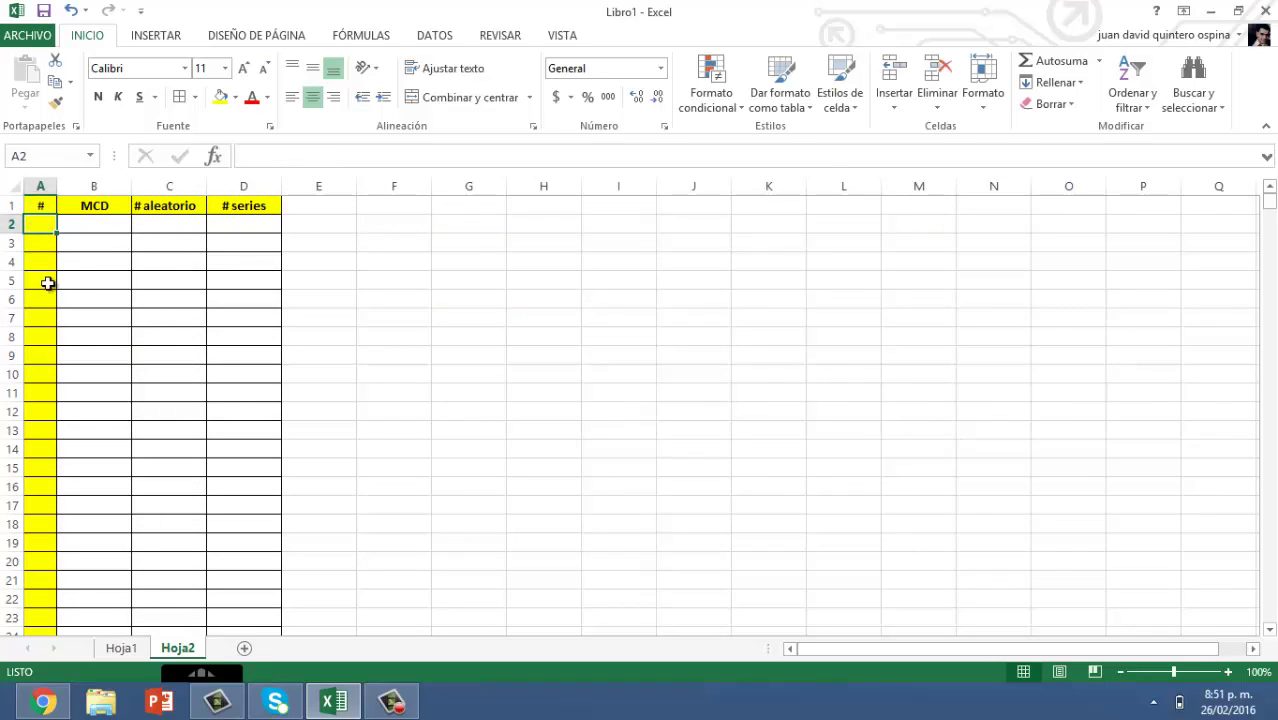
click(121, 648)
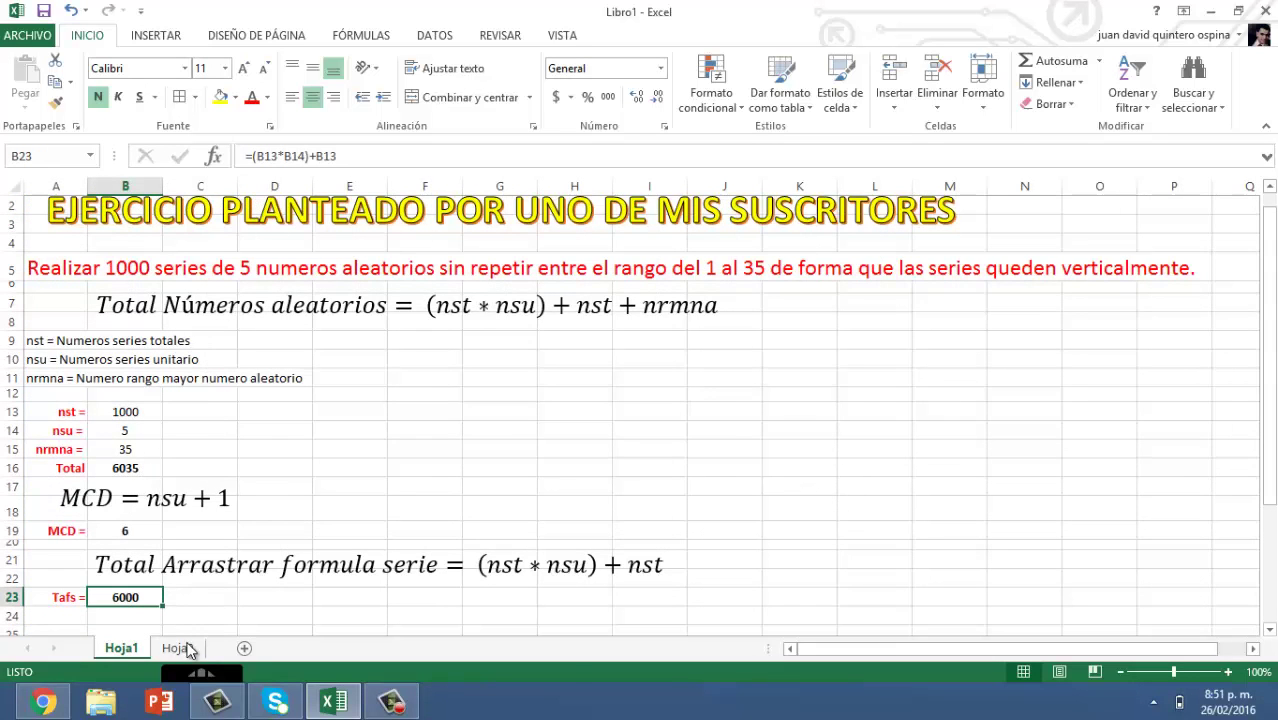
click(178, 648)
text(1)
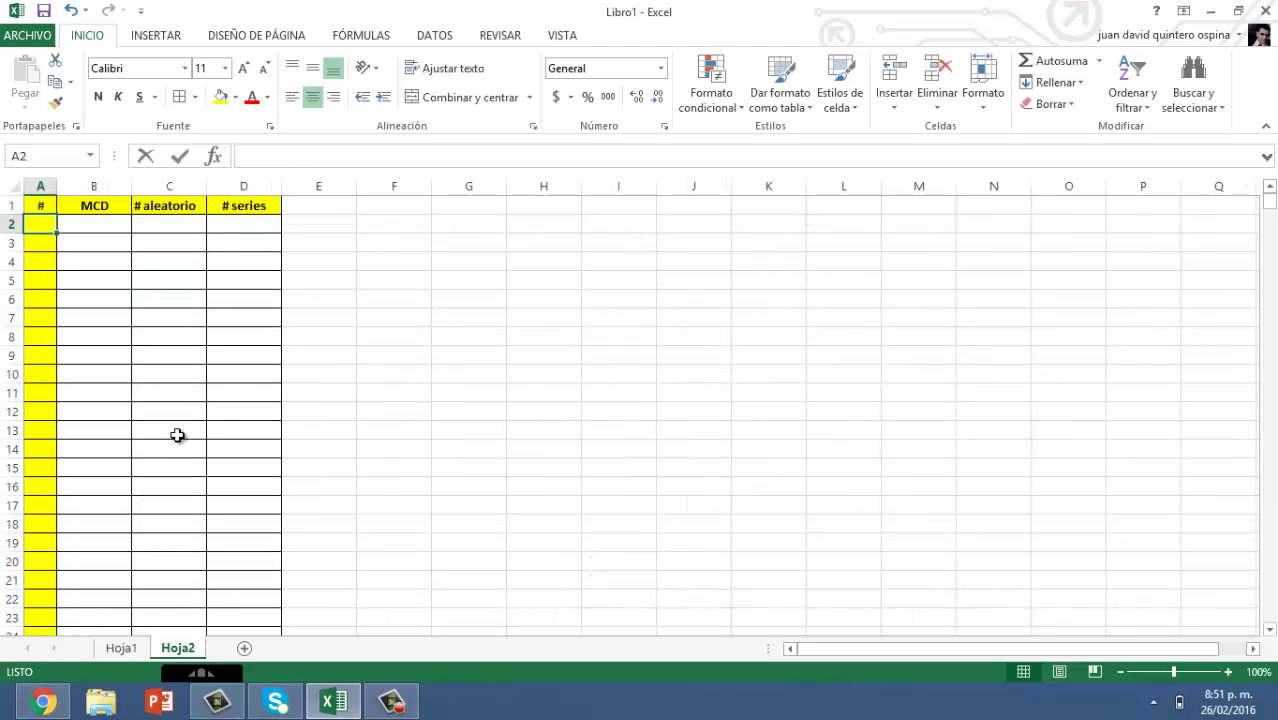
key(Return)
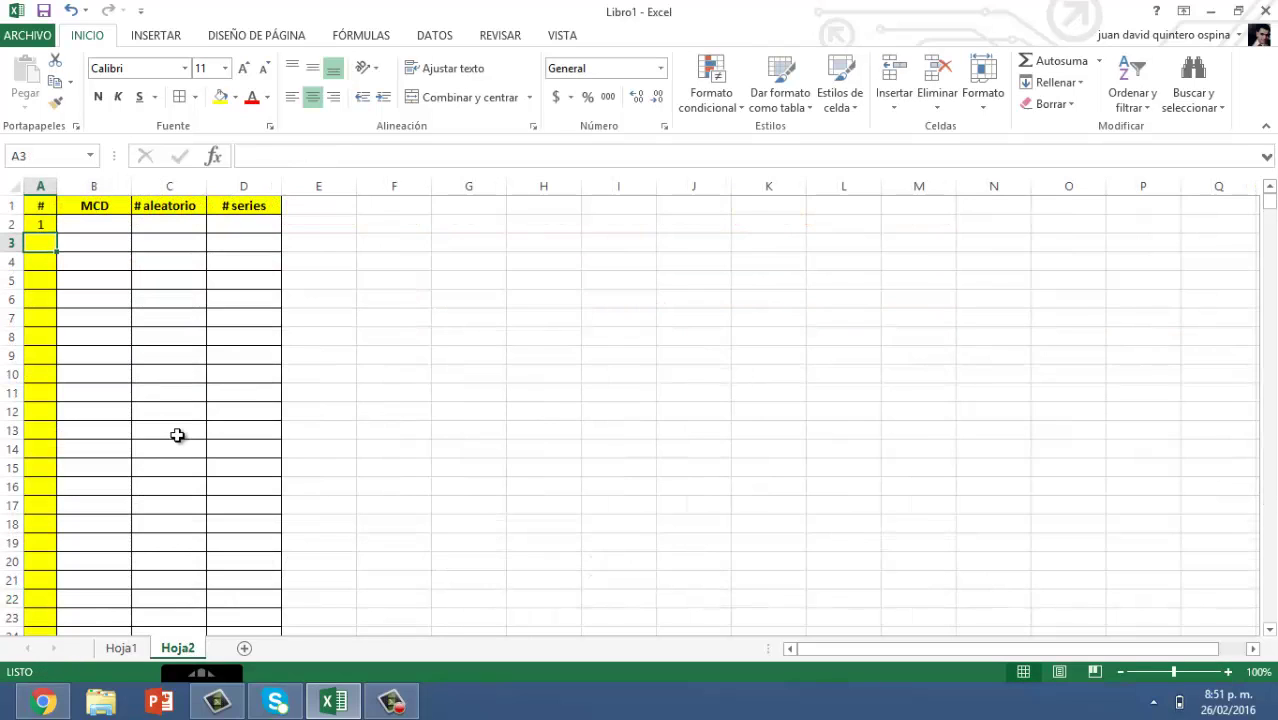
key(Up)
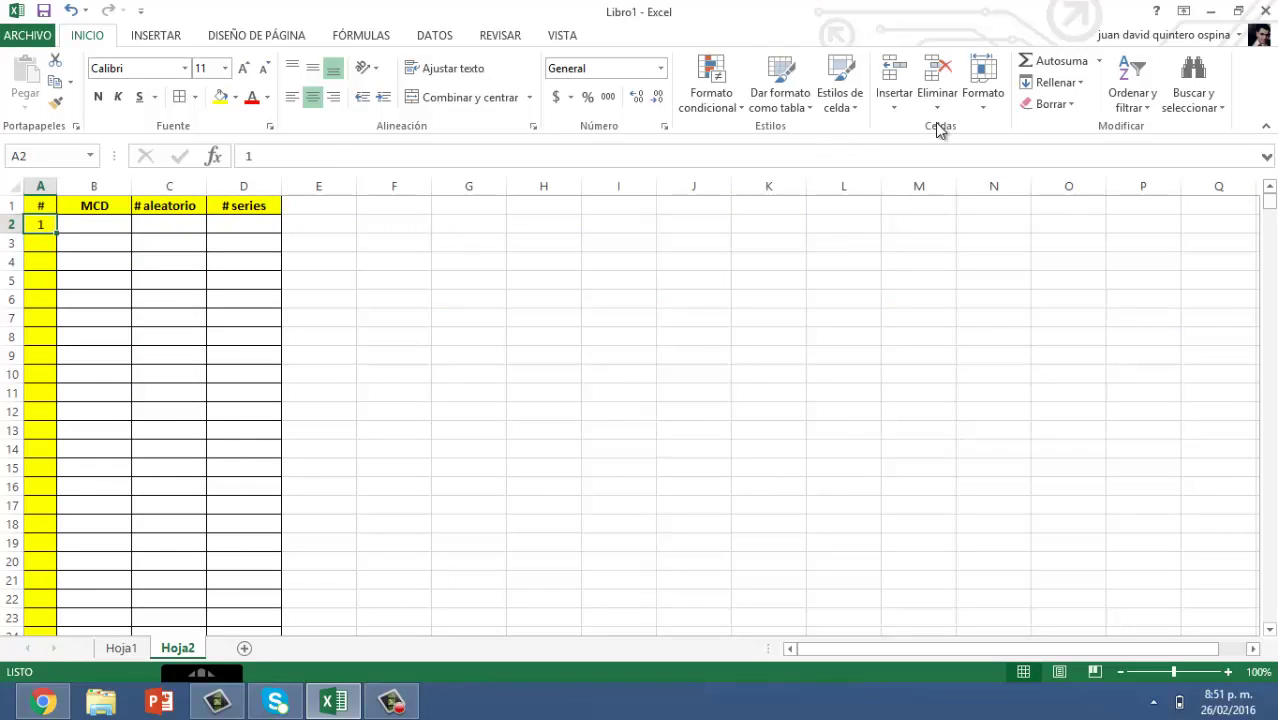
Fill column A with a linear series in columns from 1 up to 6035
click(1060, 82)
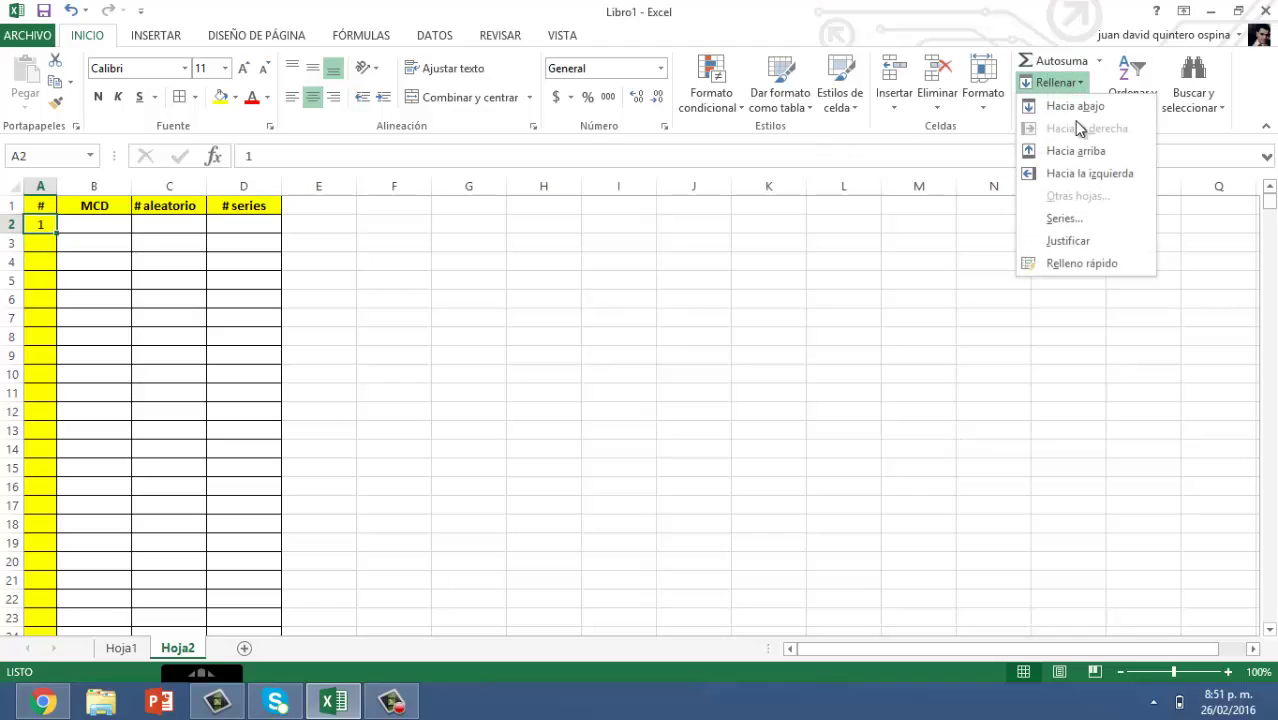
click(1062, 218)
click(728, 344)
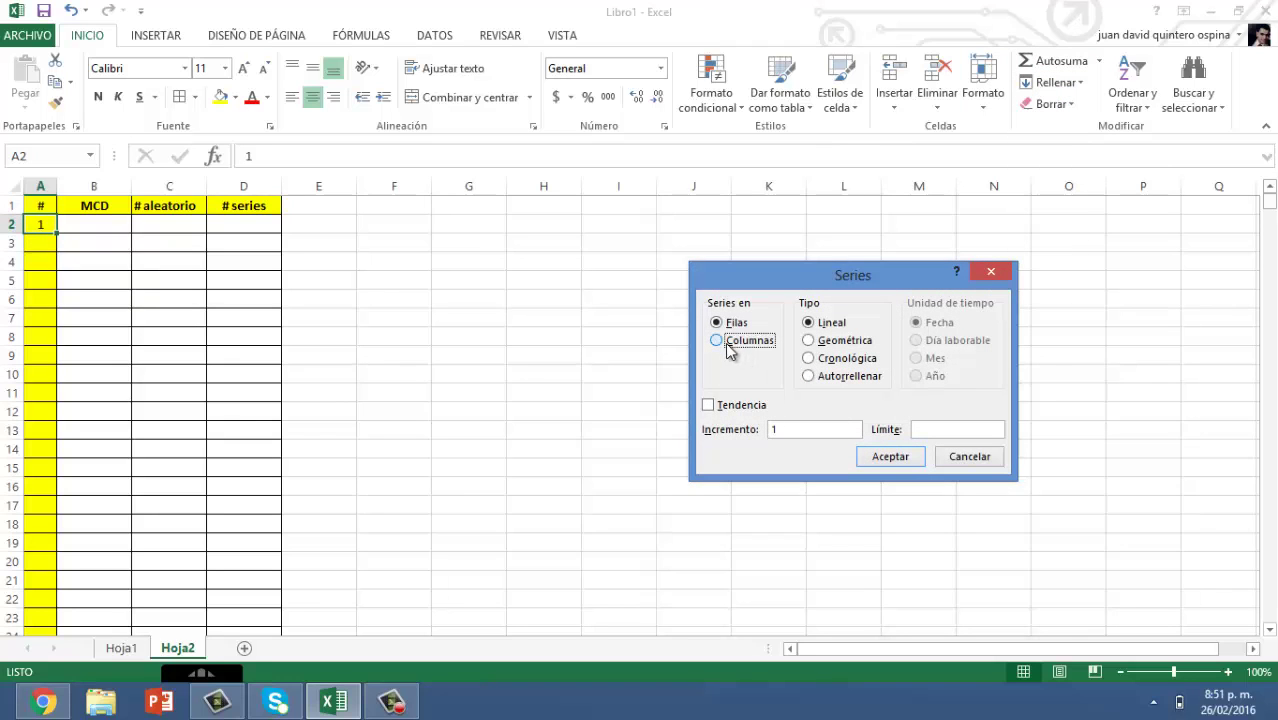
click(945, 429)
text(035)
click(903, 457)
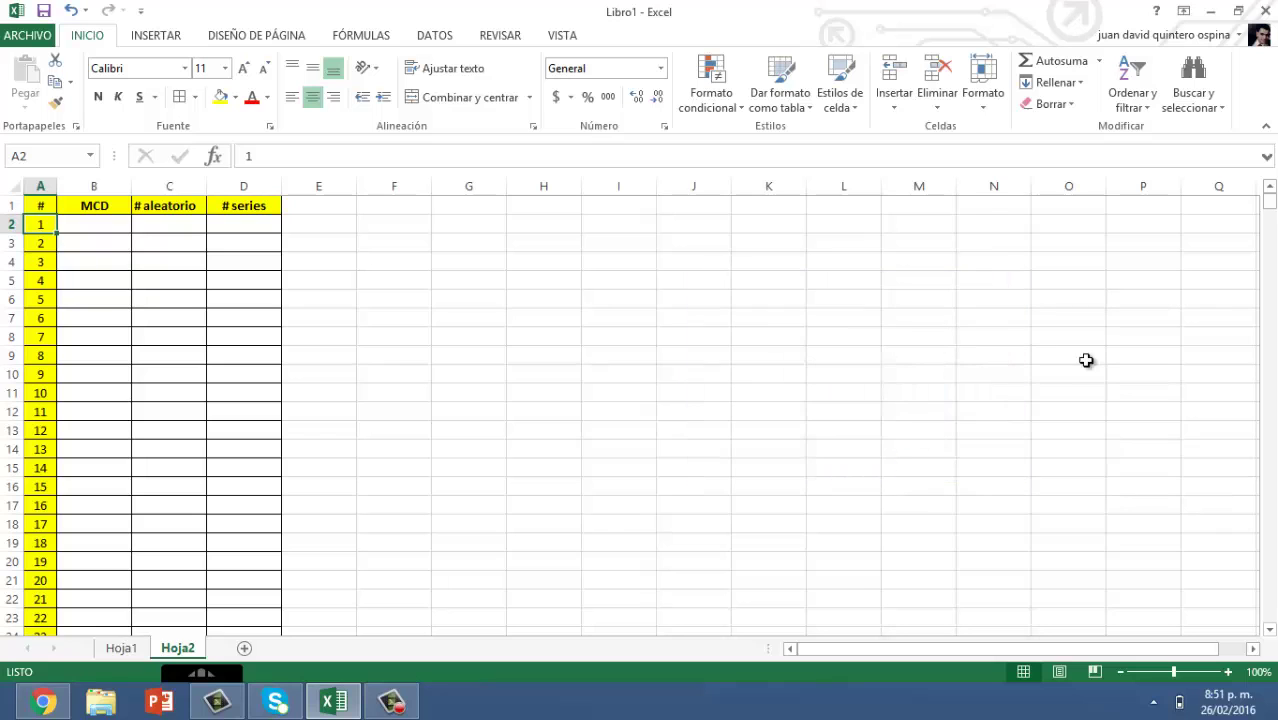
mouse_move(1270, 210)
mouse_down()
mouse_move(1265, 487)
mouse_move(965, 182)
mouse_up()
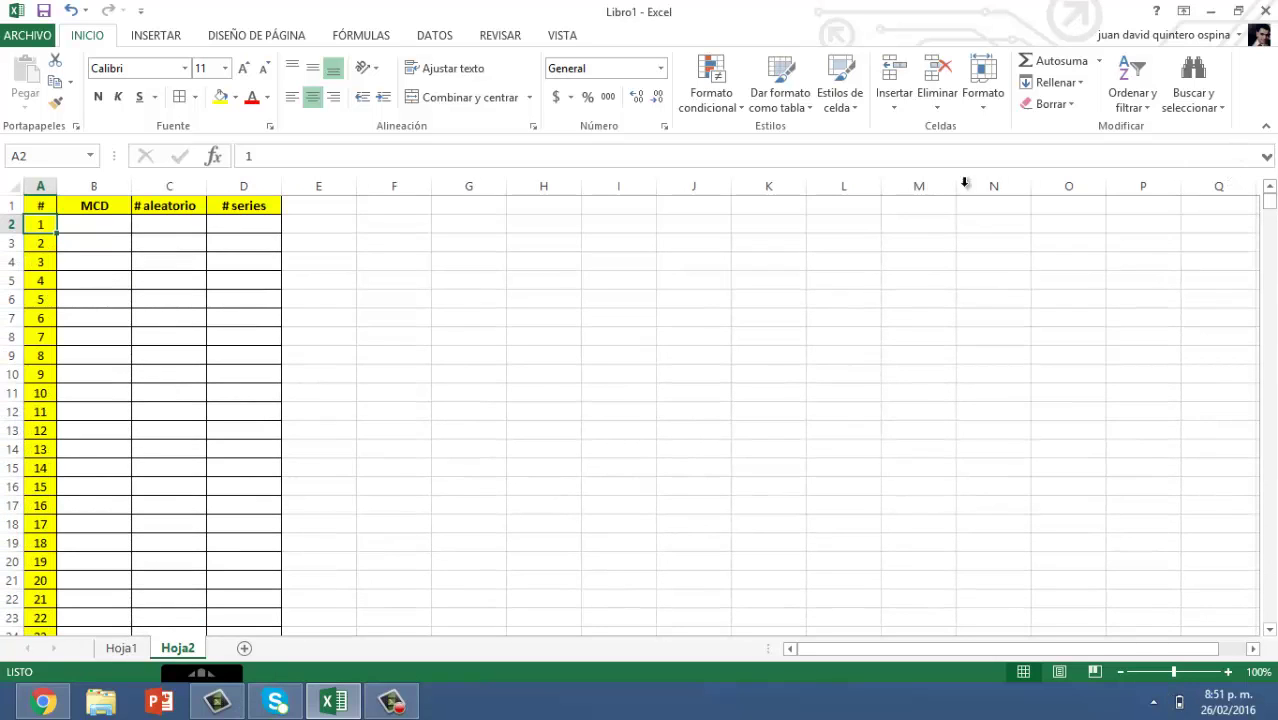
click(100, 225)
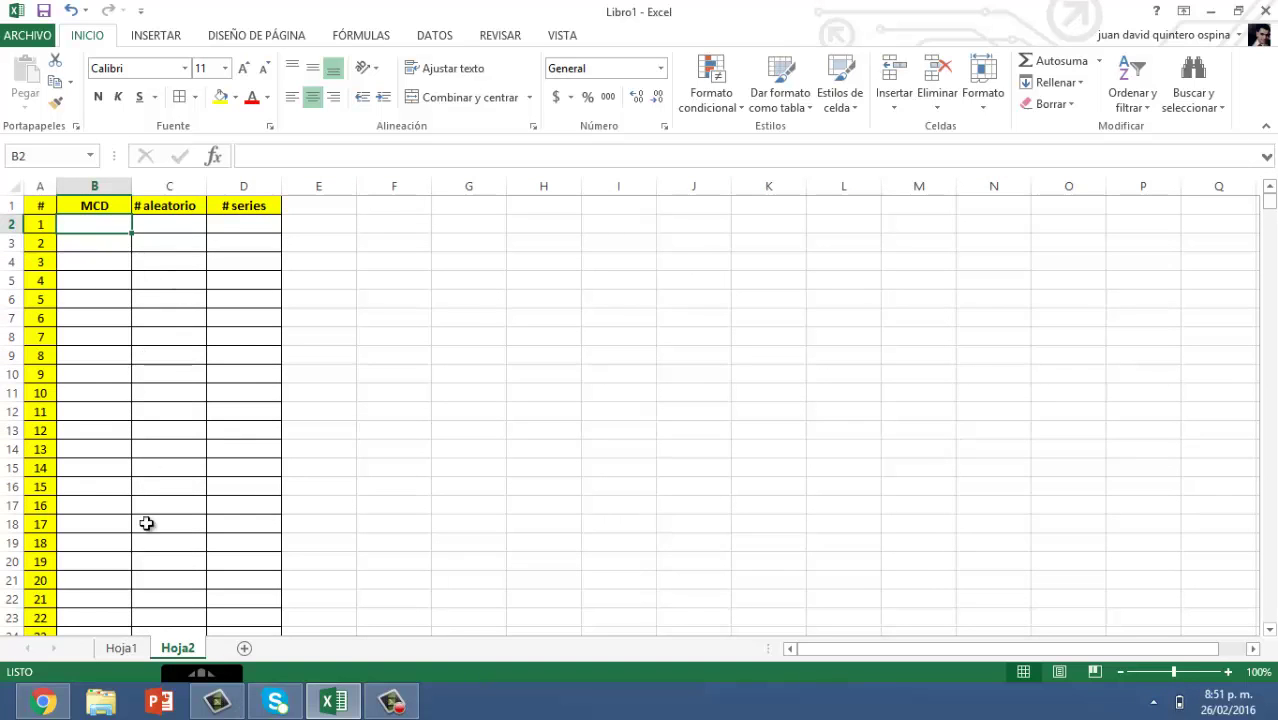
Enter =M.C.D(6;A2) in B2
click(120, 648)
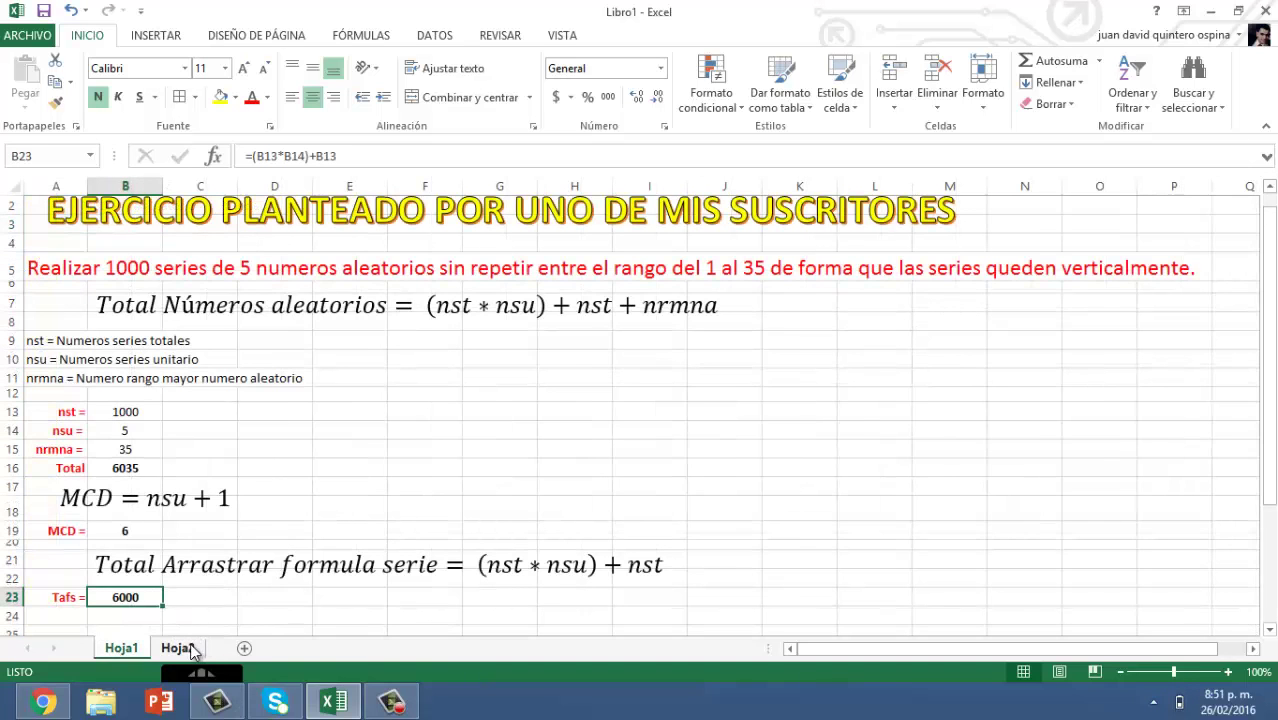
click(178, 648)
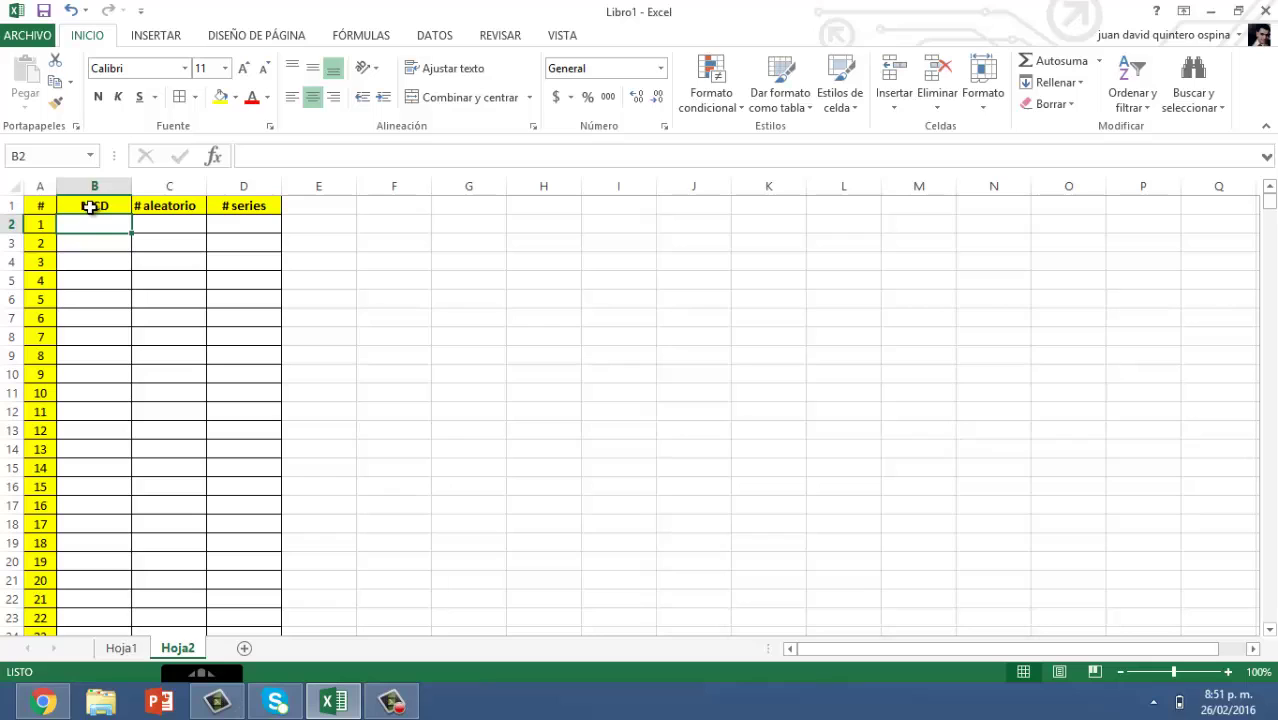
text(=)
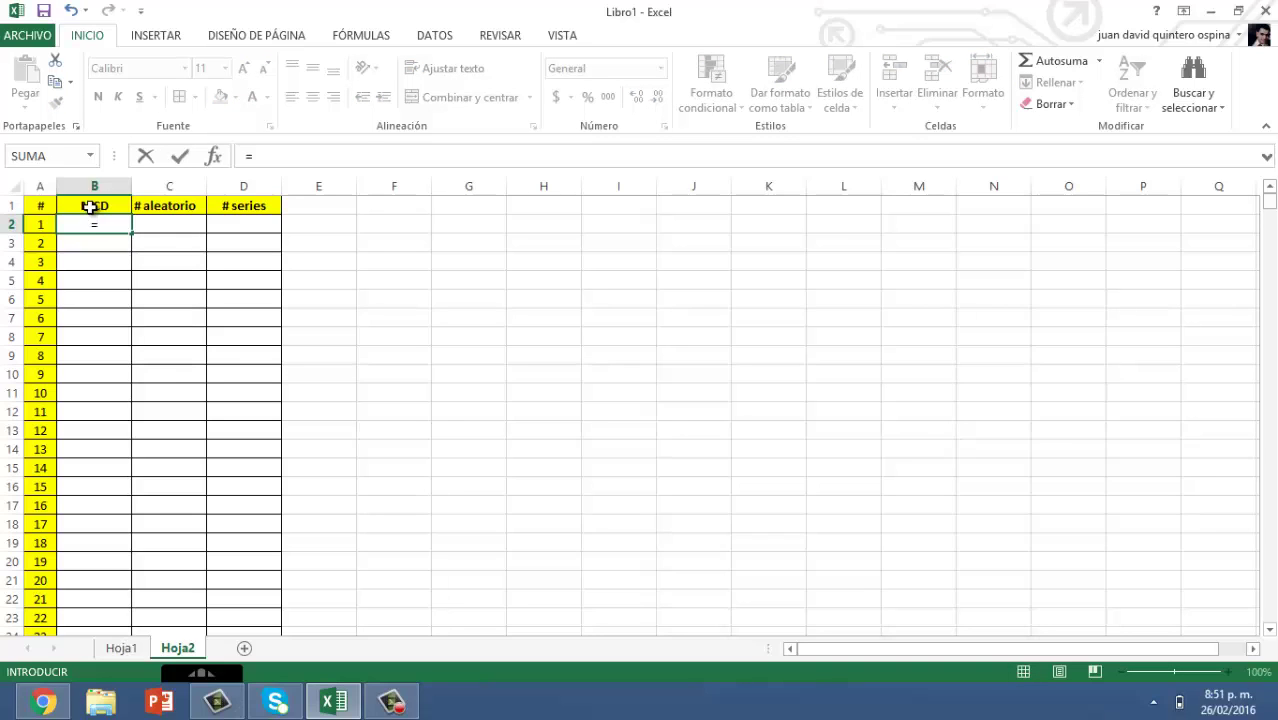
text(m)
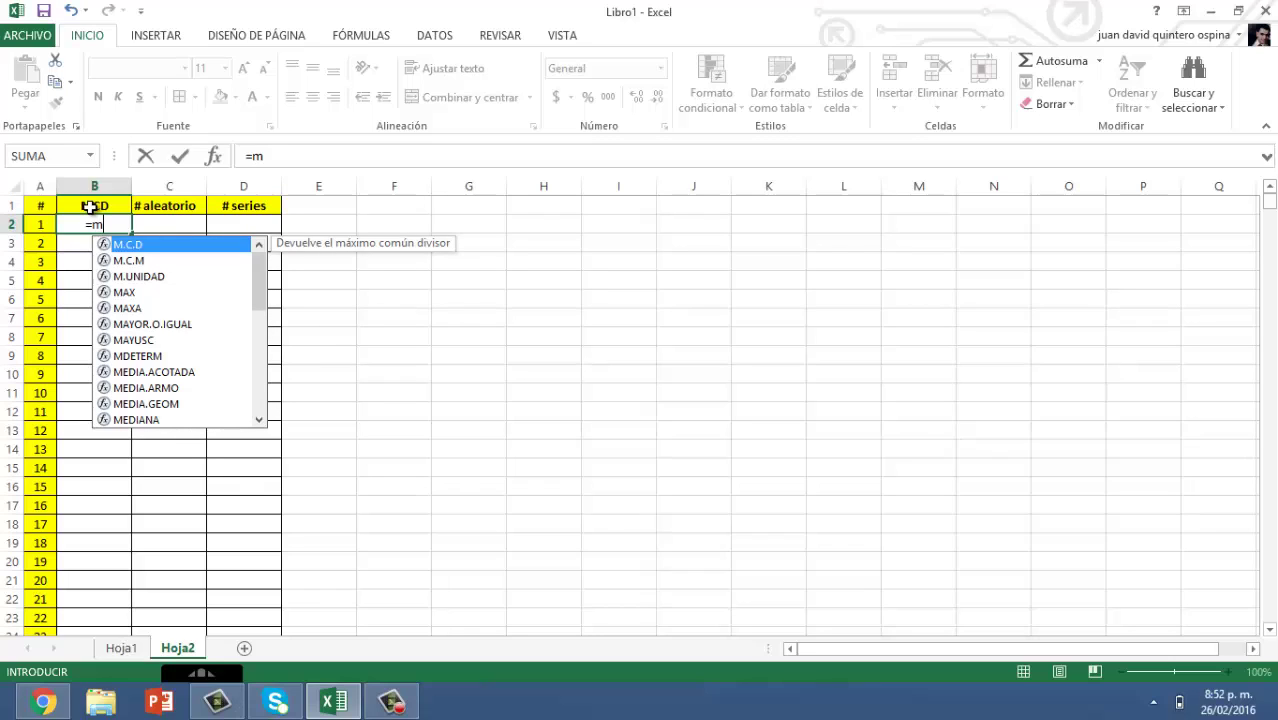
double_click(135, 245)
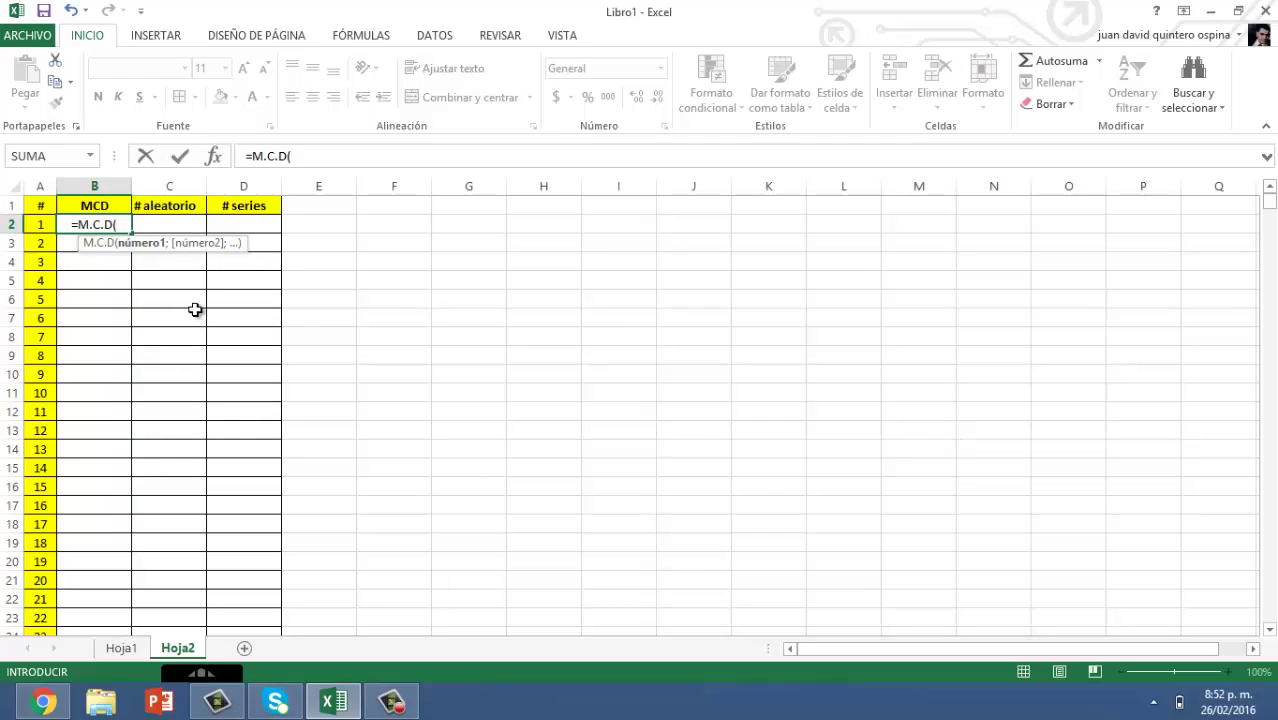
text(6;)
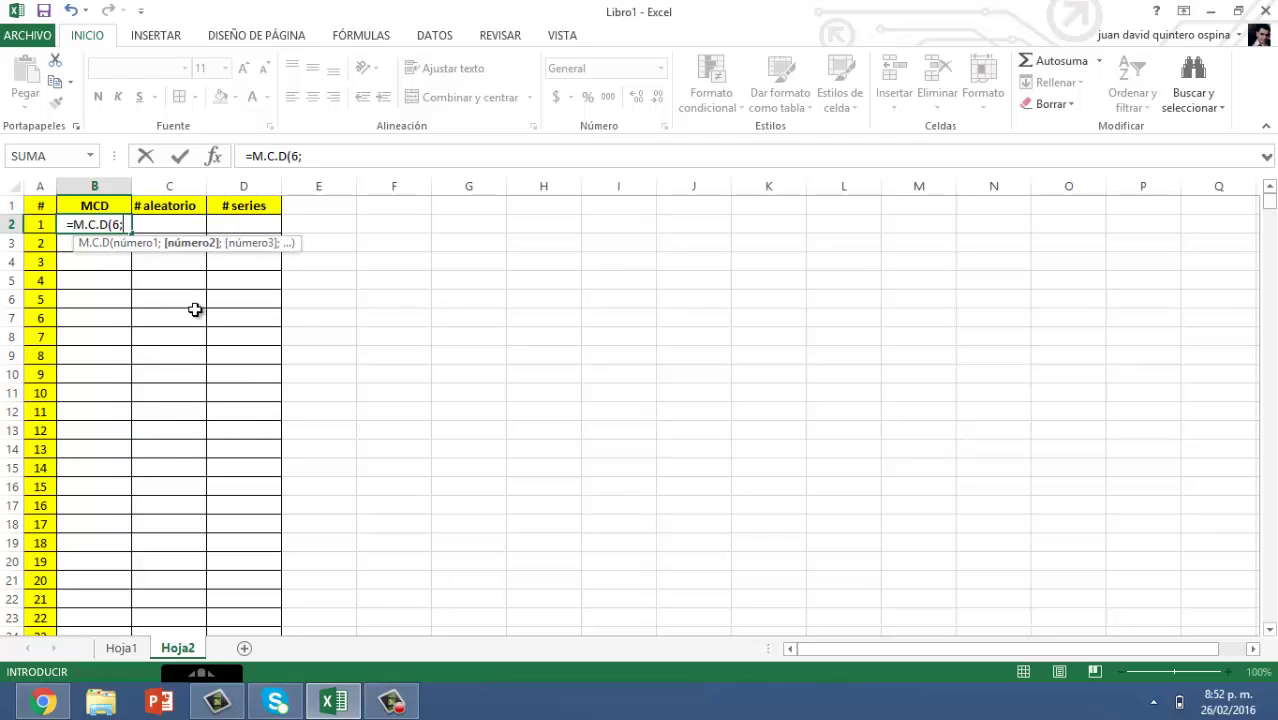
click(40, 224)
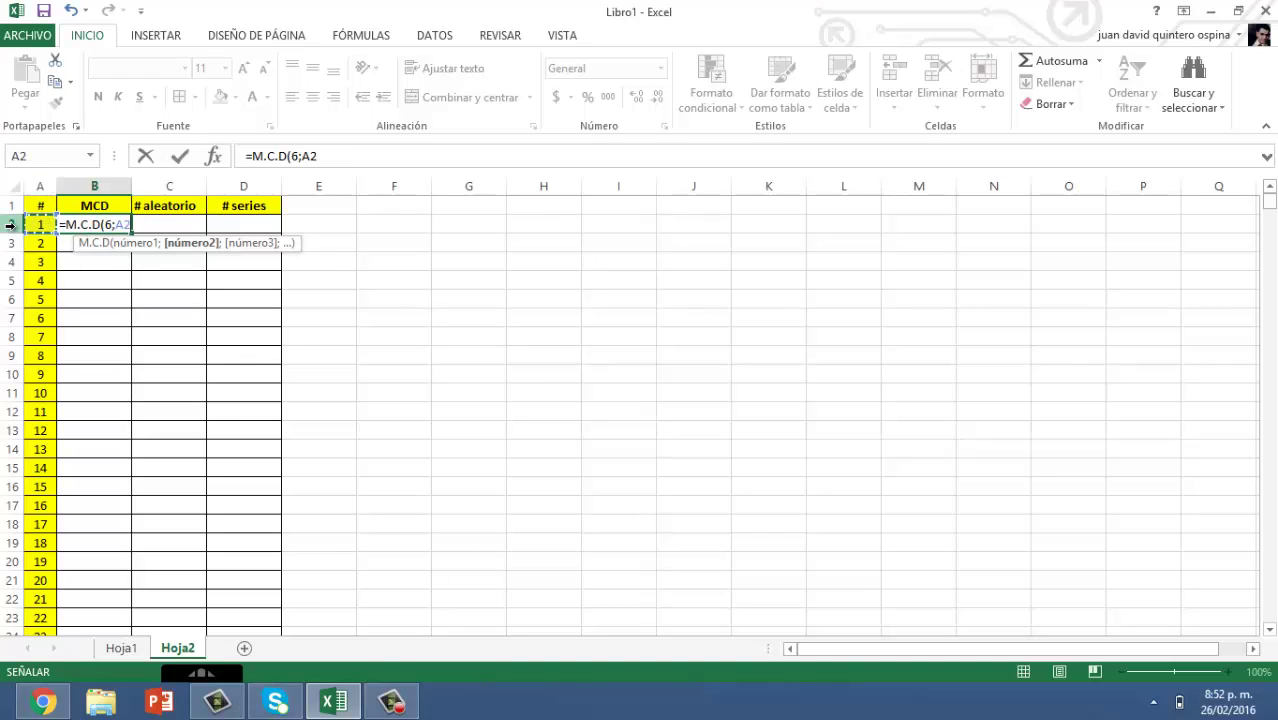
text())
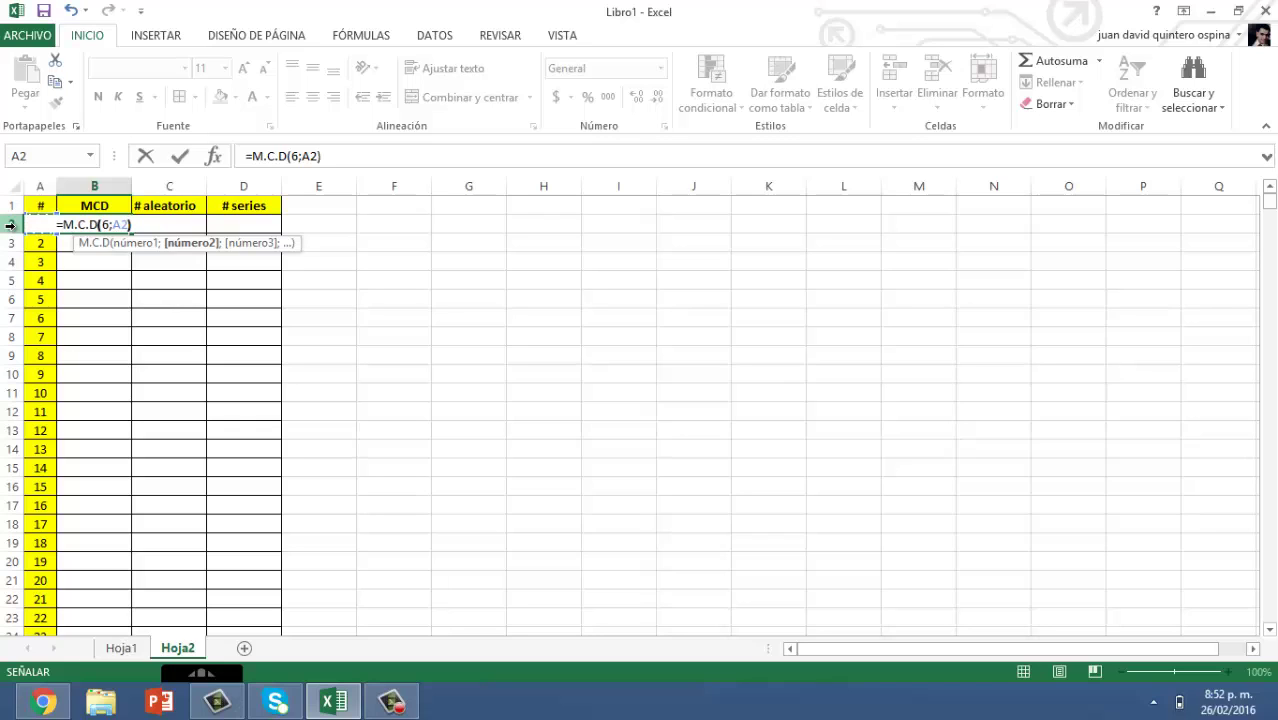
key(Return)
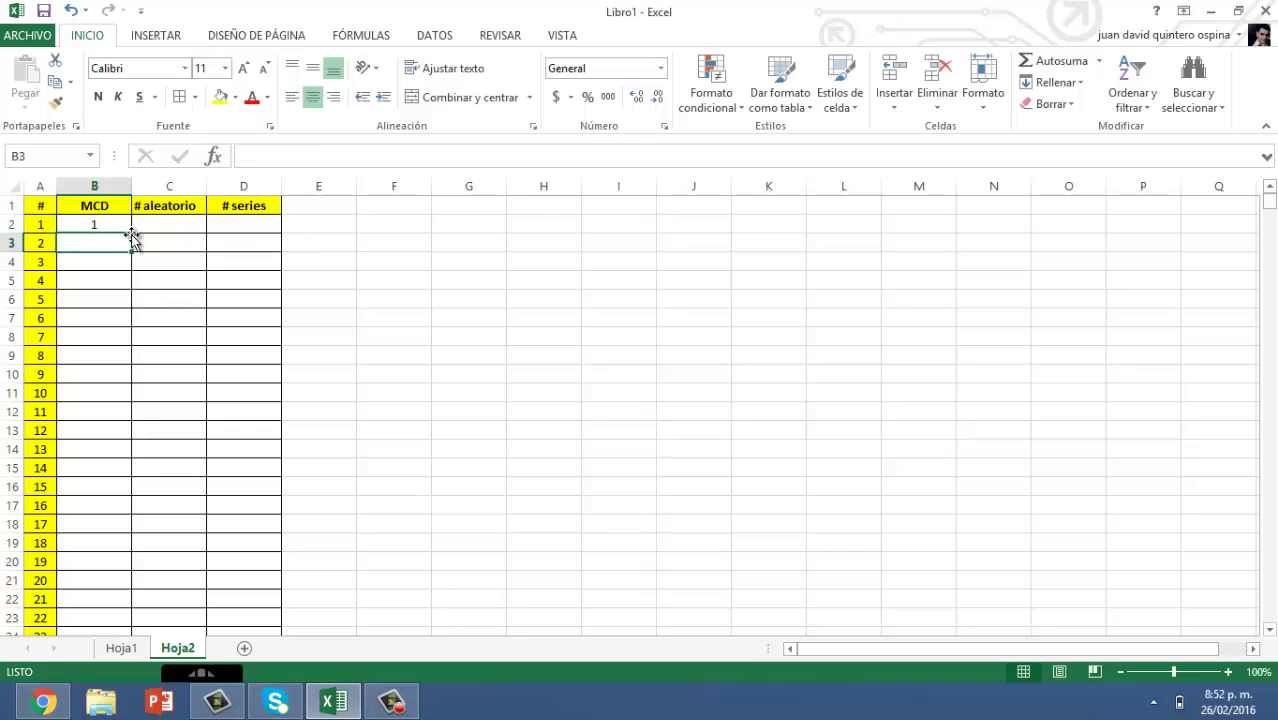
Copy the B2 MCD formula down column B and check the repeating 1, 2, 3, 2, 1, 6 results
click(110, 229)
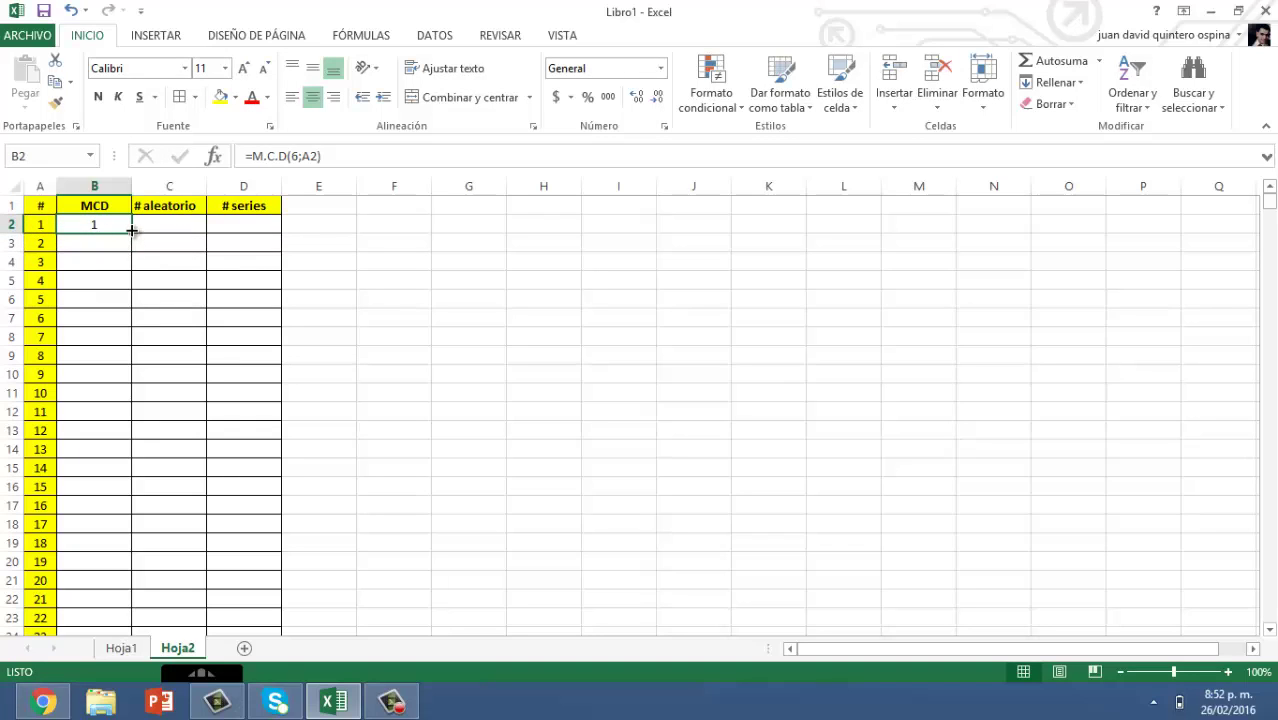
drag(133, 231, 129, 232)
double_click(130, 232)
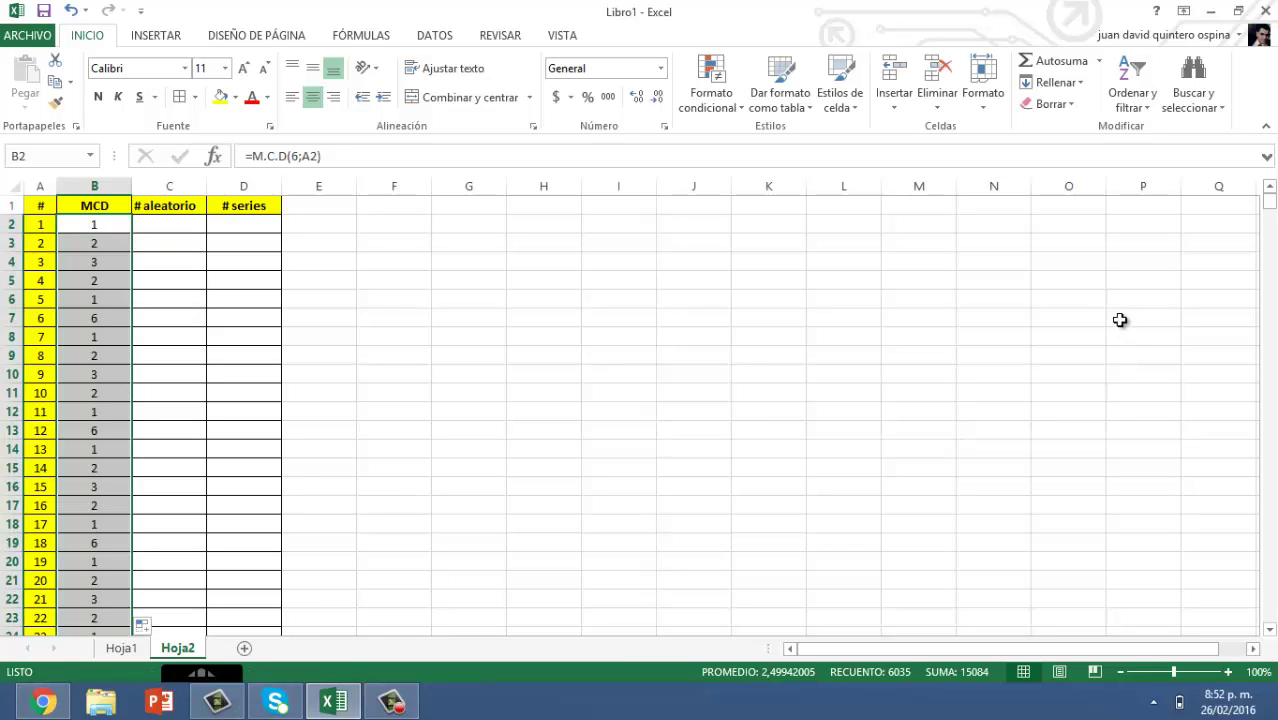
drag(1270, 208, 1270, 614)
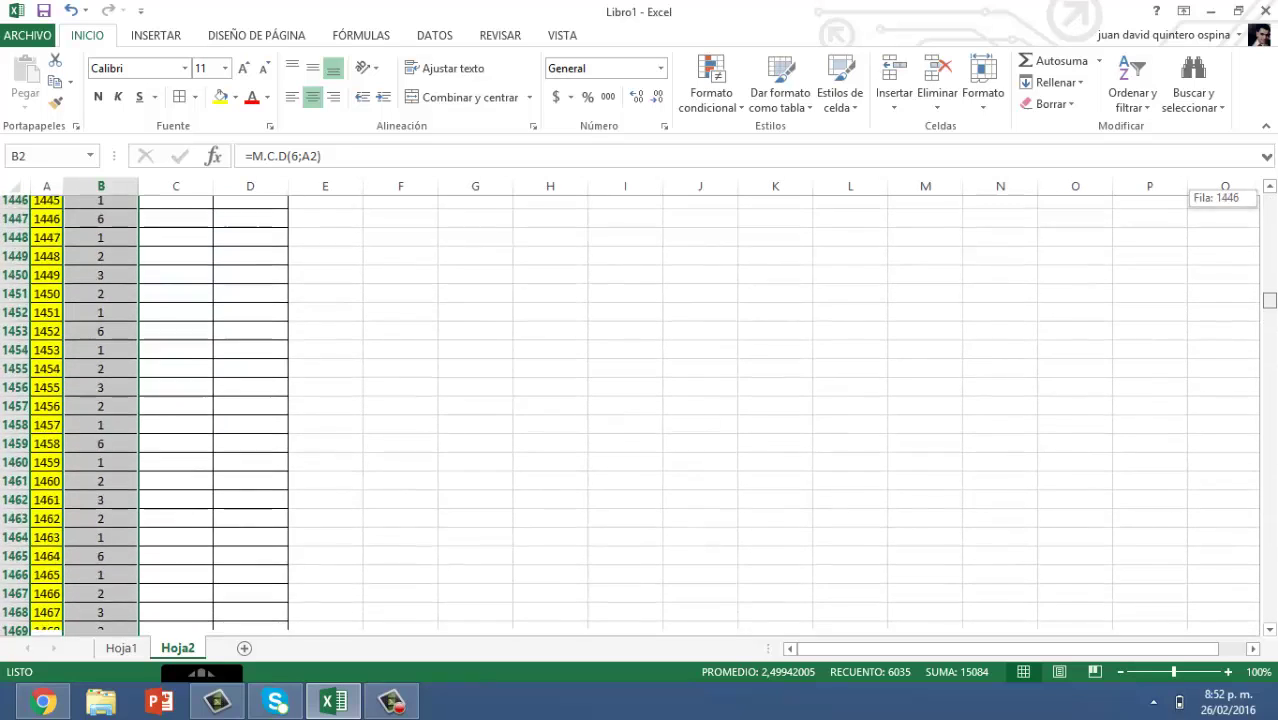
drag(1270, 614, 1270, 200)
click(106, 224)
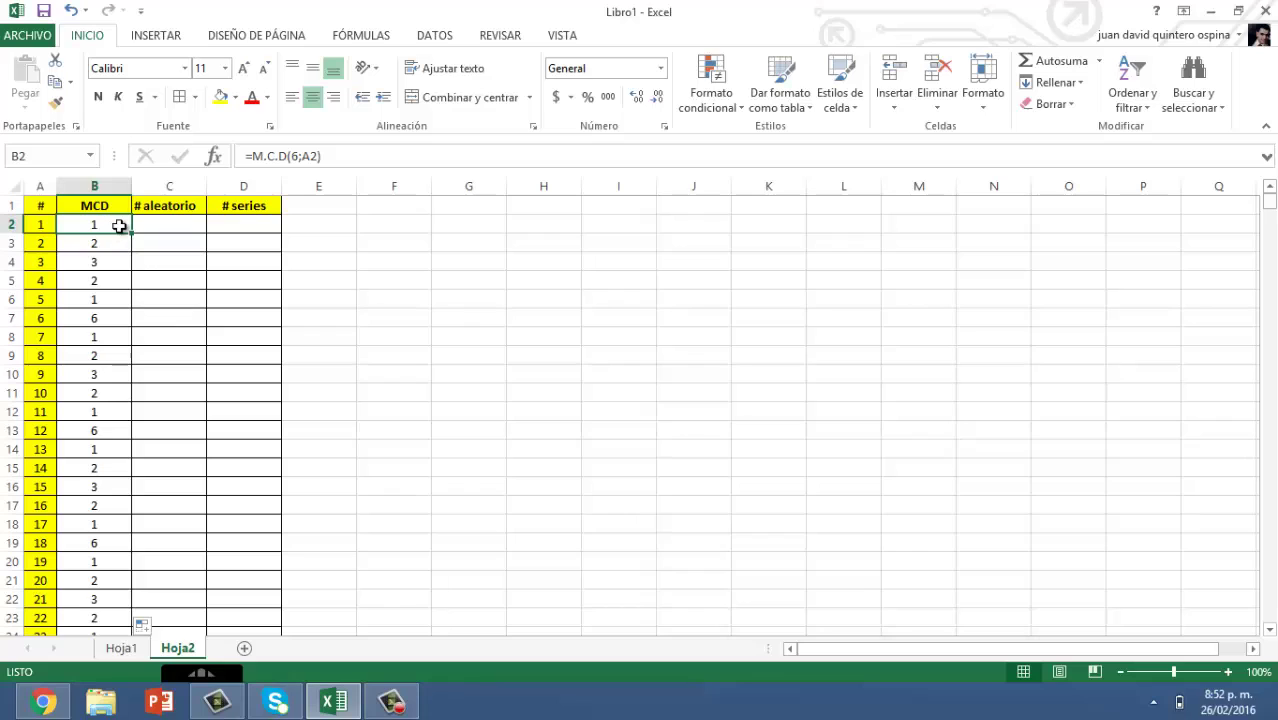
key(Down)
key(Down)
key(Down)
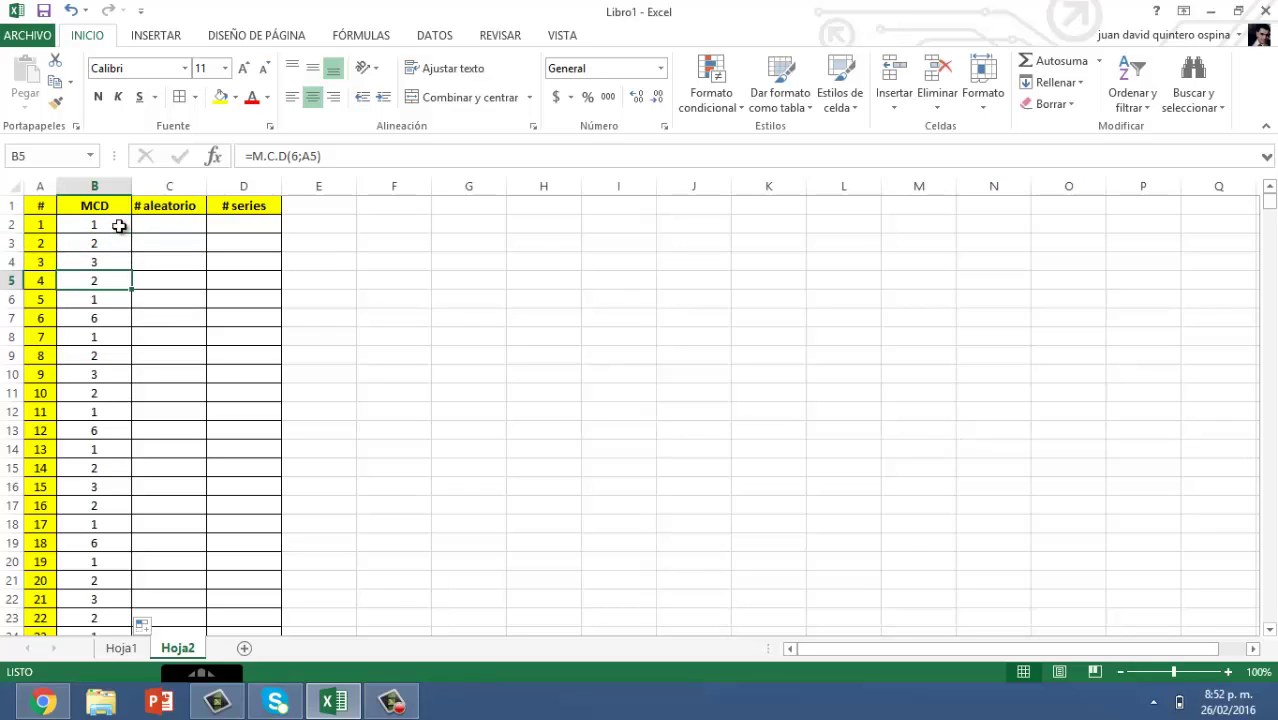
key(Down)
key(Down)
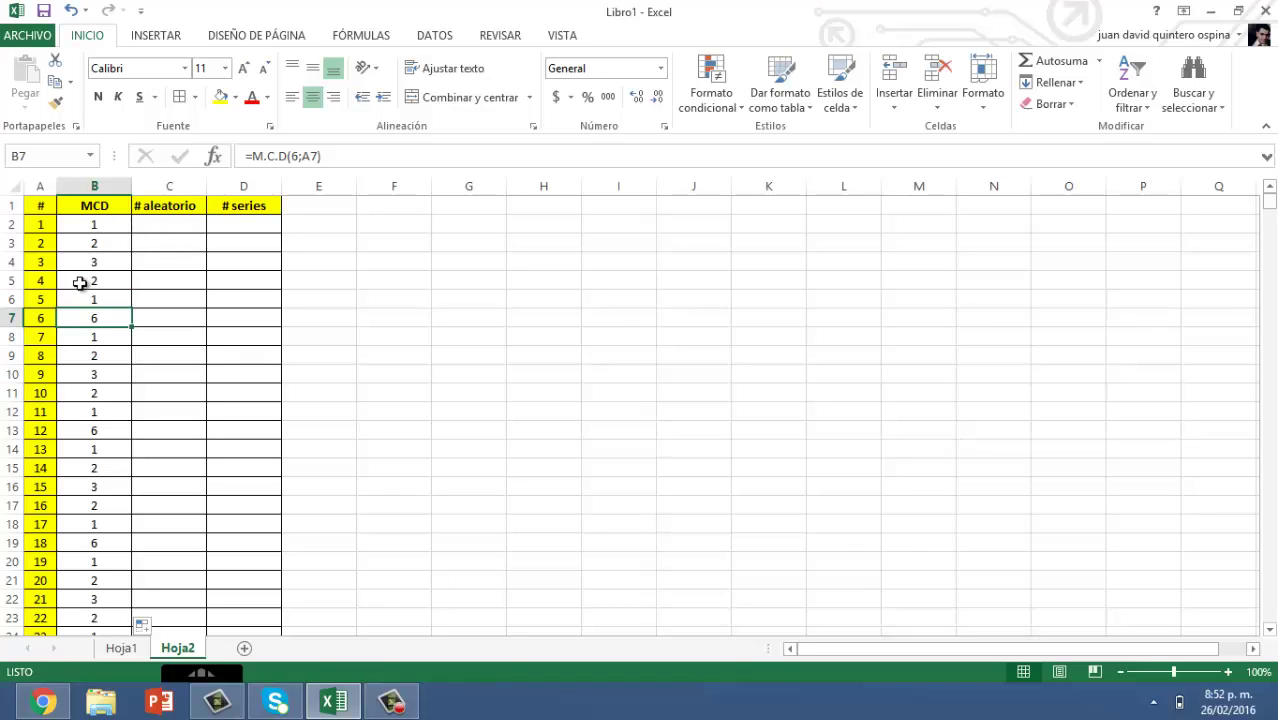
click(105, 432)
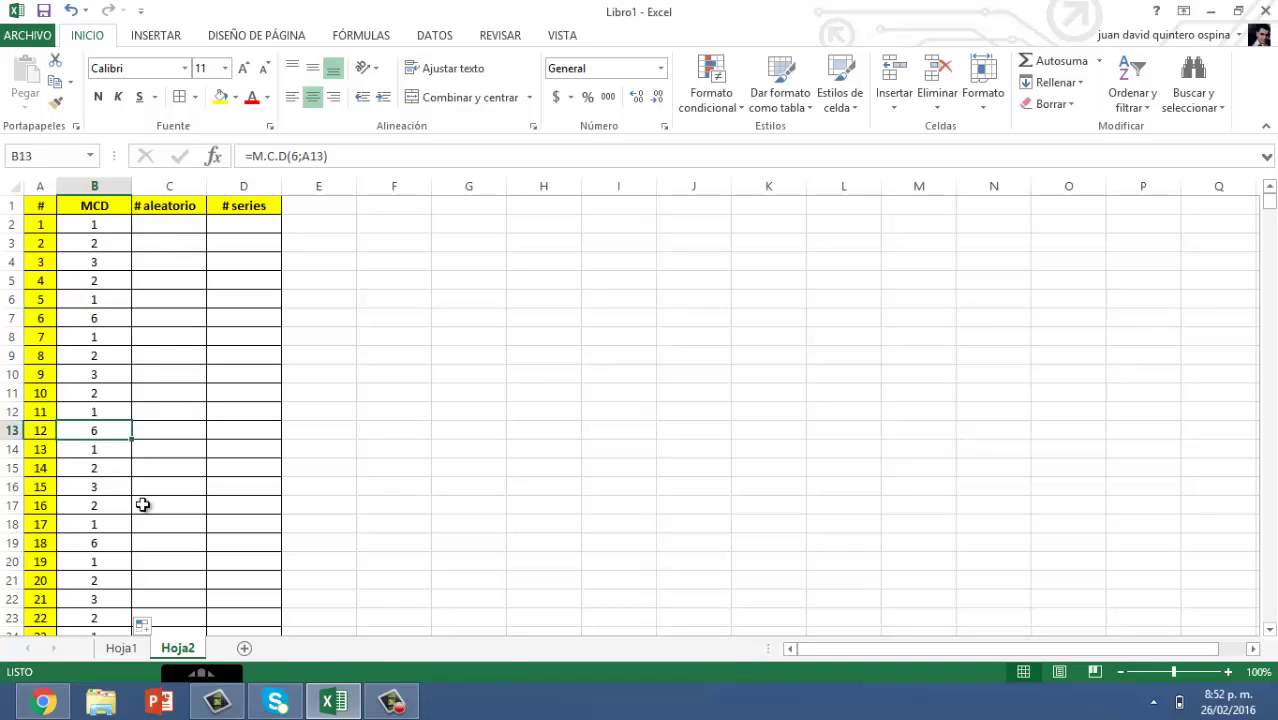
click(94, 541)
click(104, 438)
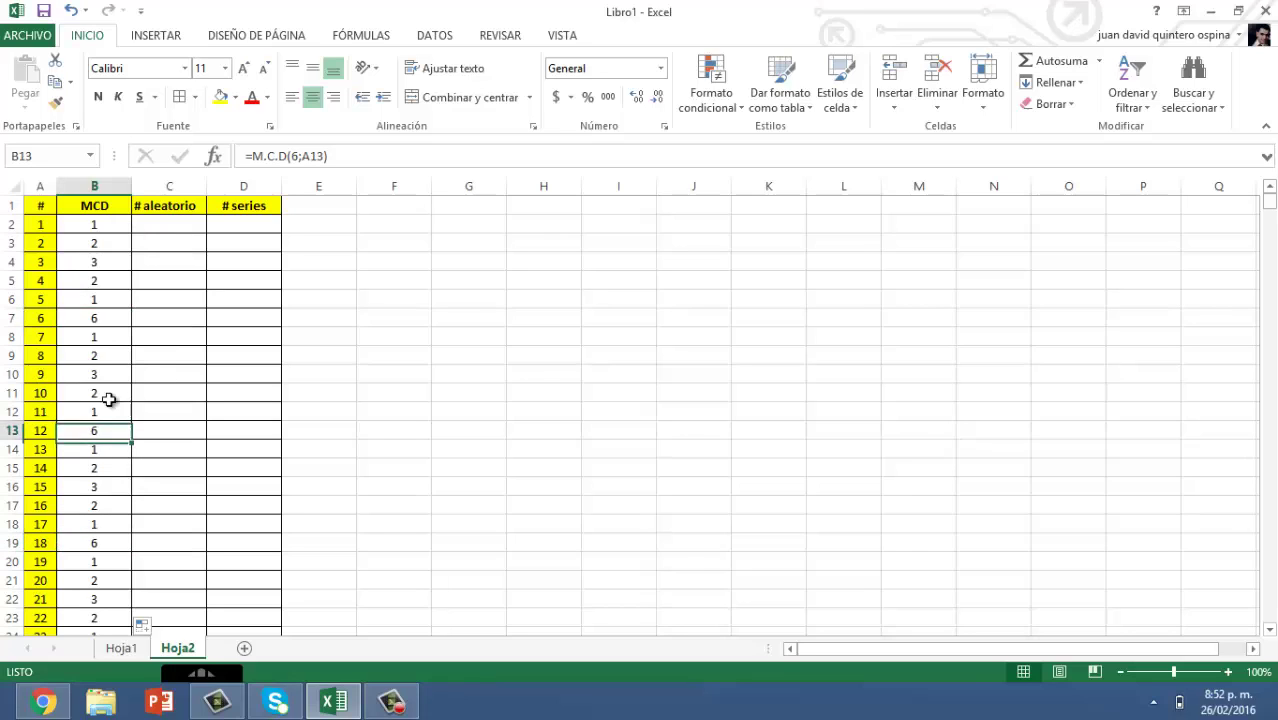
click(117, 314)
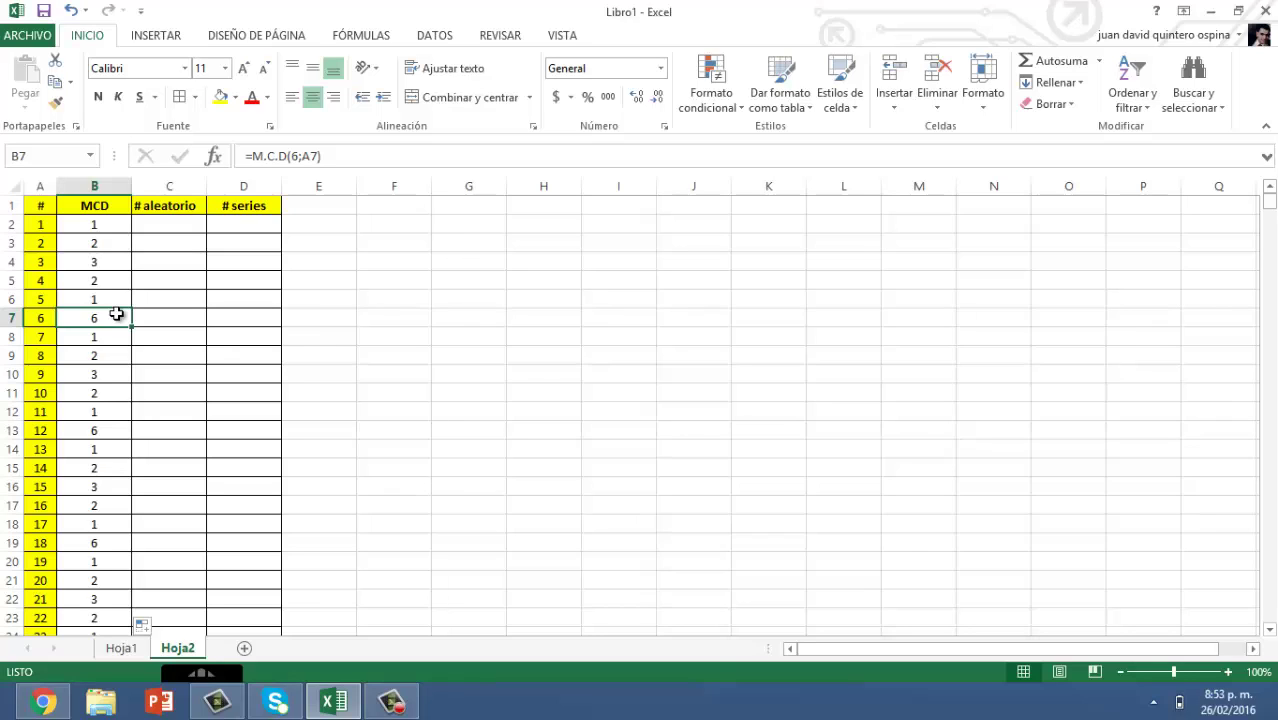
click(168, 224)
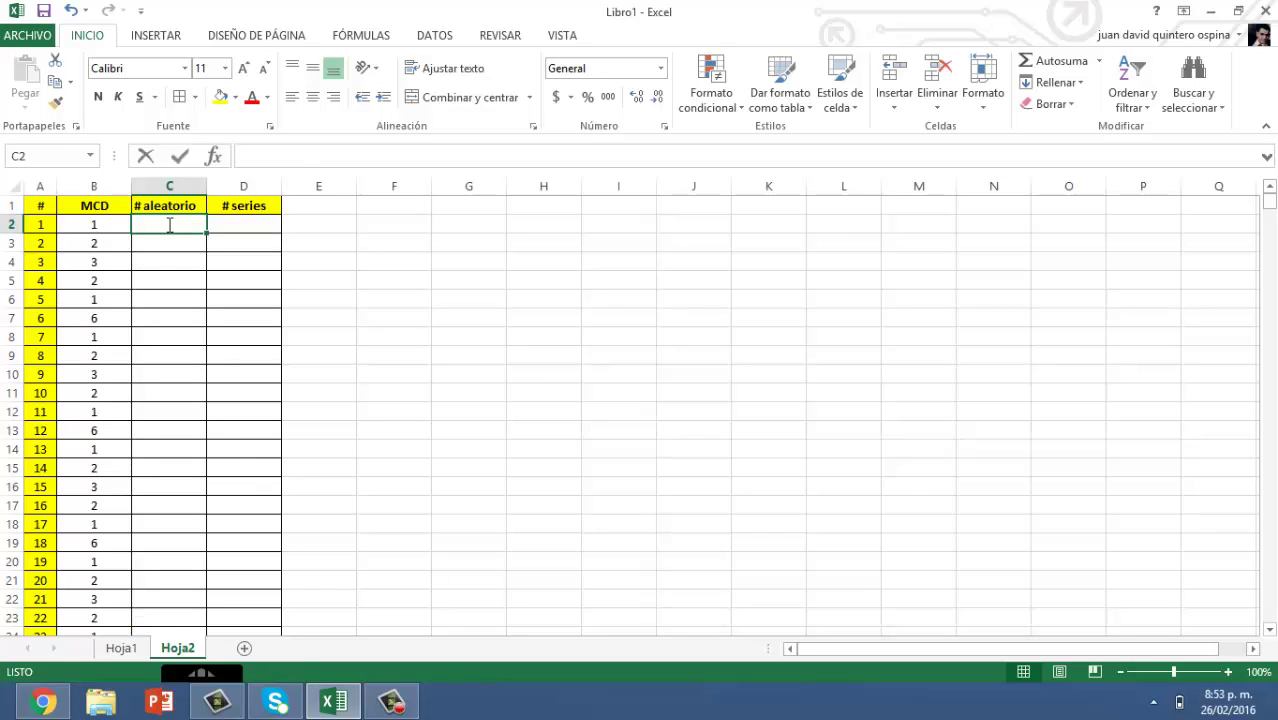
Enter =ALEATORIO() in C2 and copy it down column C to row 6036
text(=aleatr)
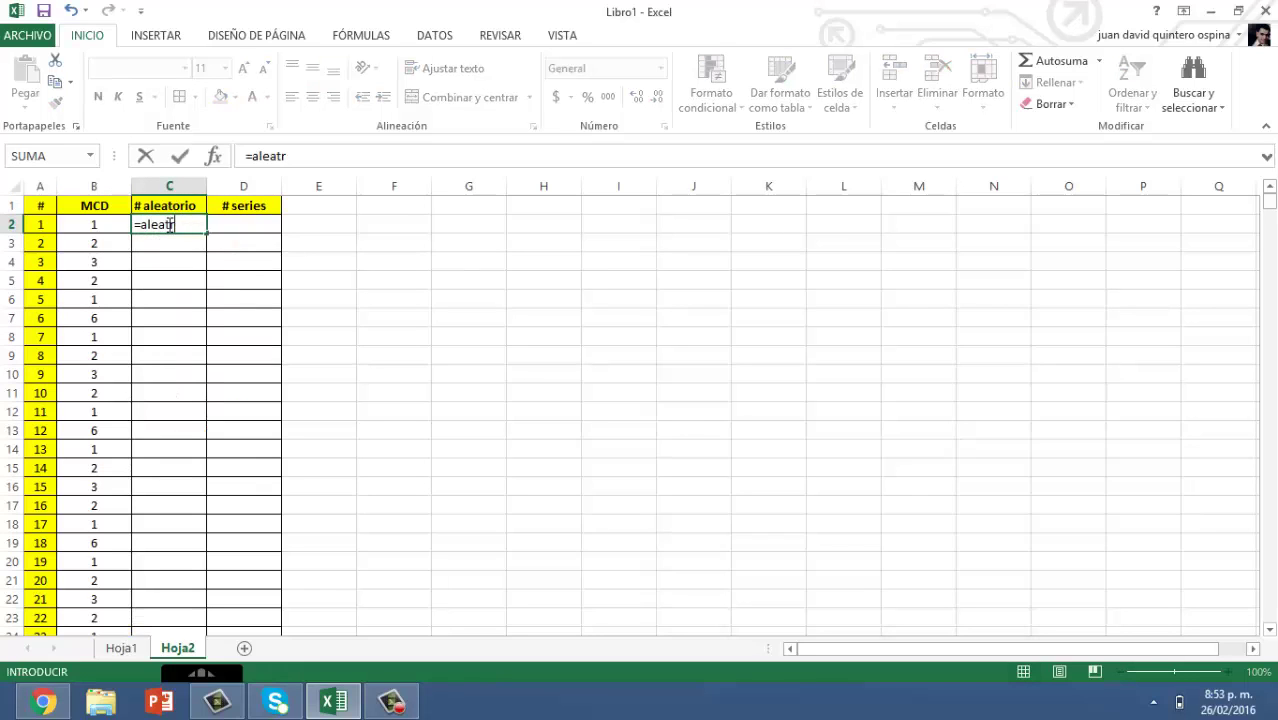
key(BackSpace)
text(orio()
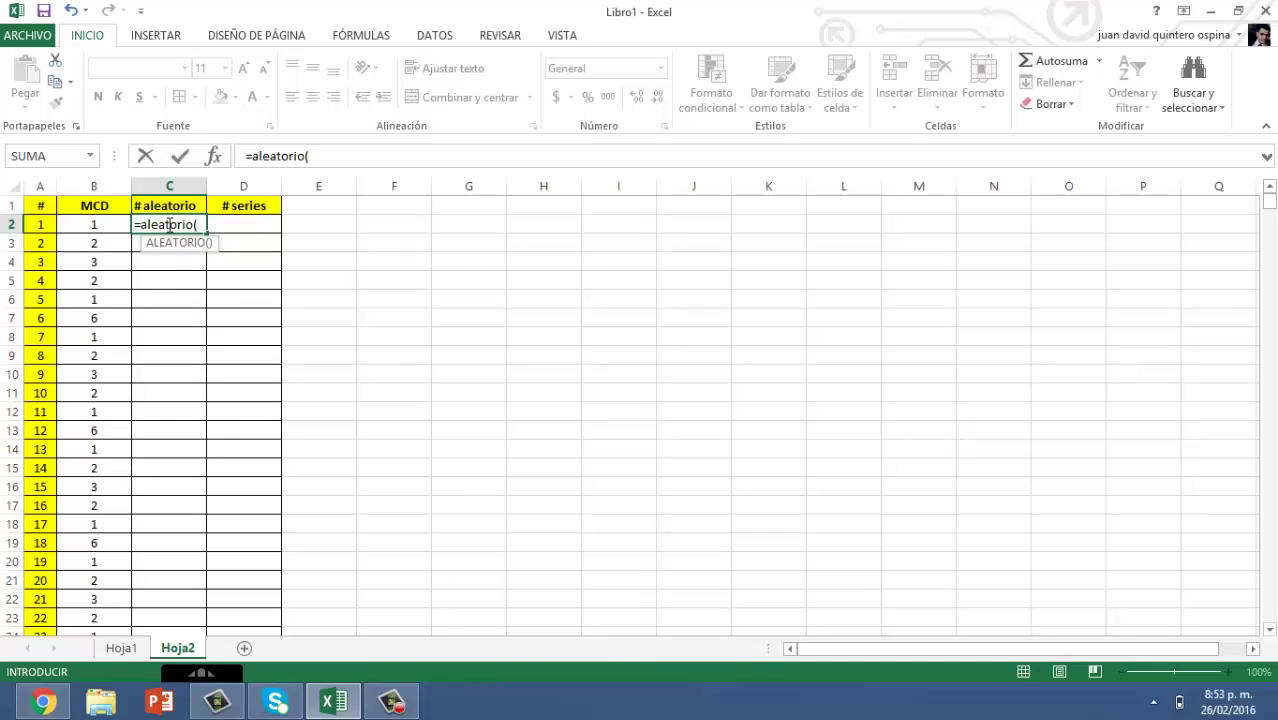
text())
key(Return)
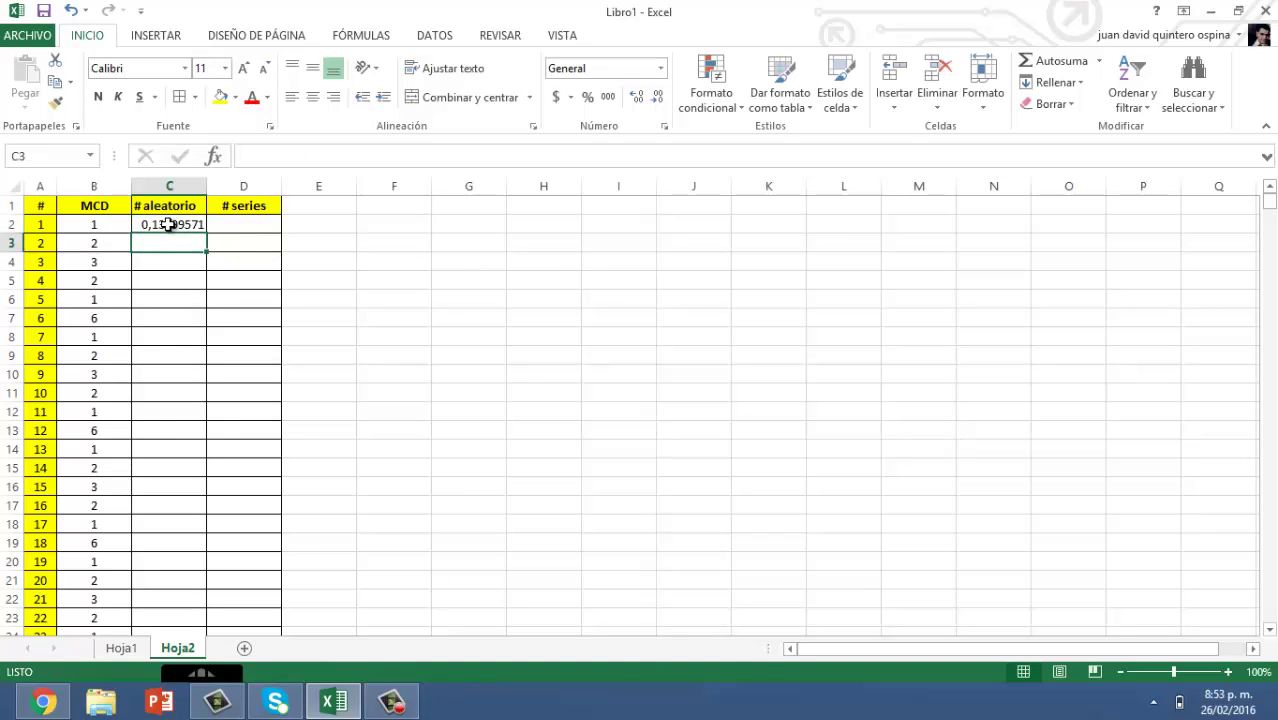
click(169, 224)
double_click(207, 232)
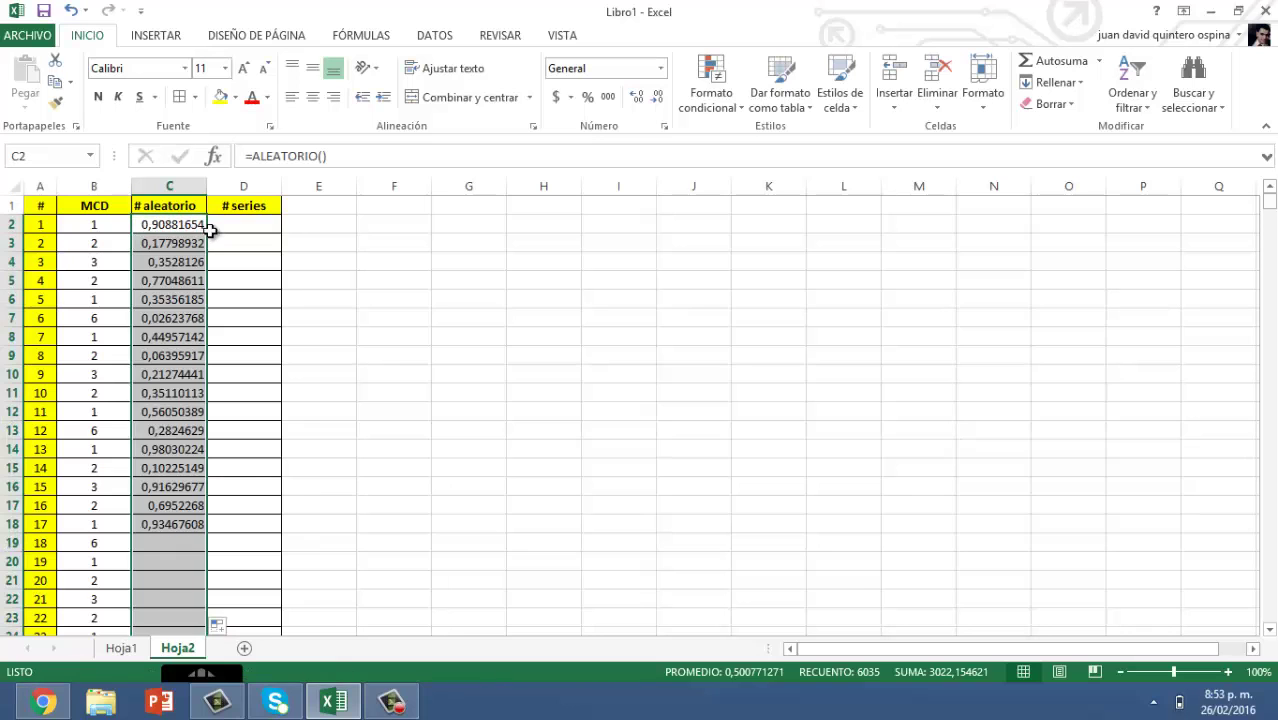
mouse_move(1272, 208)
mouse_down()
mouse_move(1184, 557)
mouse_move(1272, 655)
mouse_up()
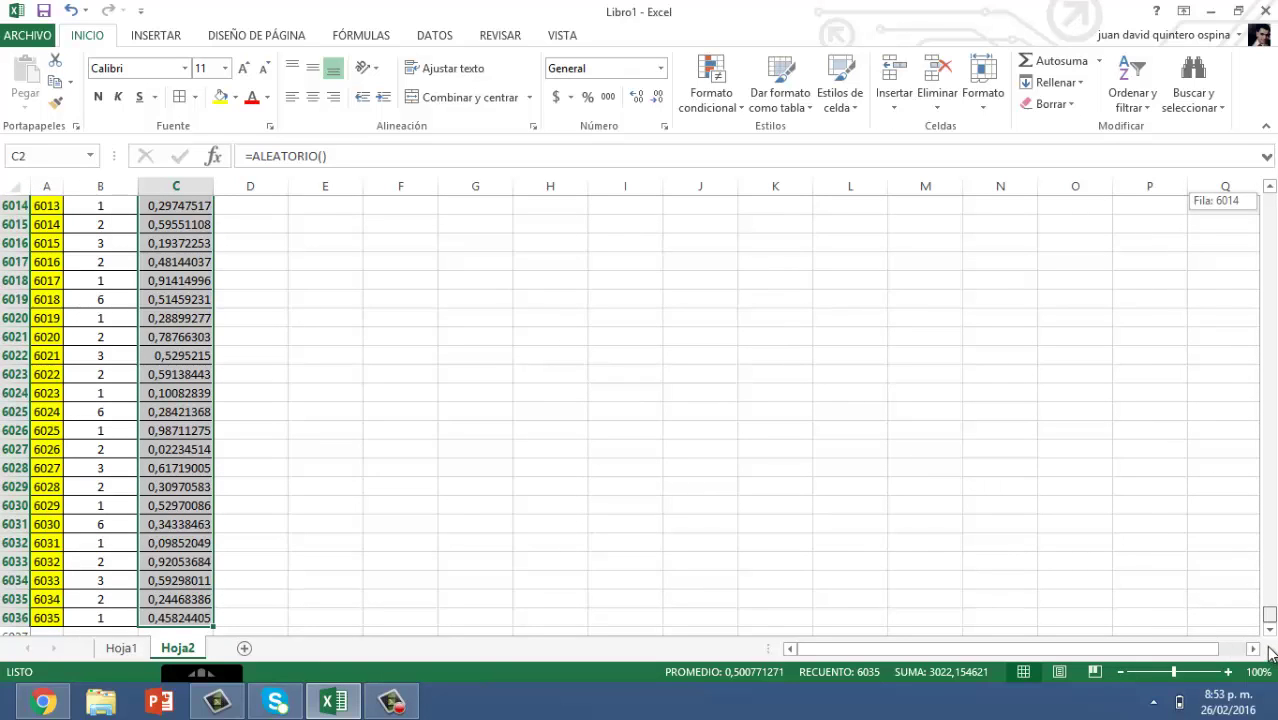
drag(1272, 652, 1270, 200)
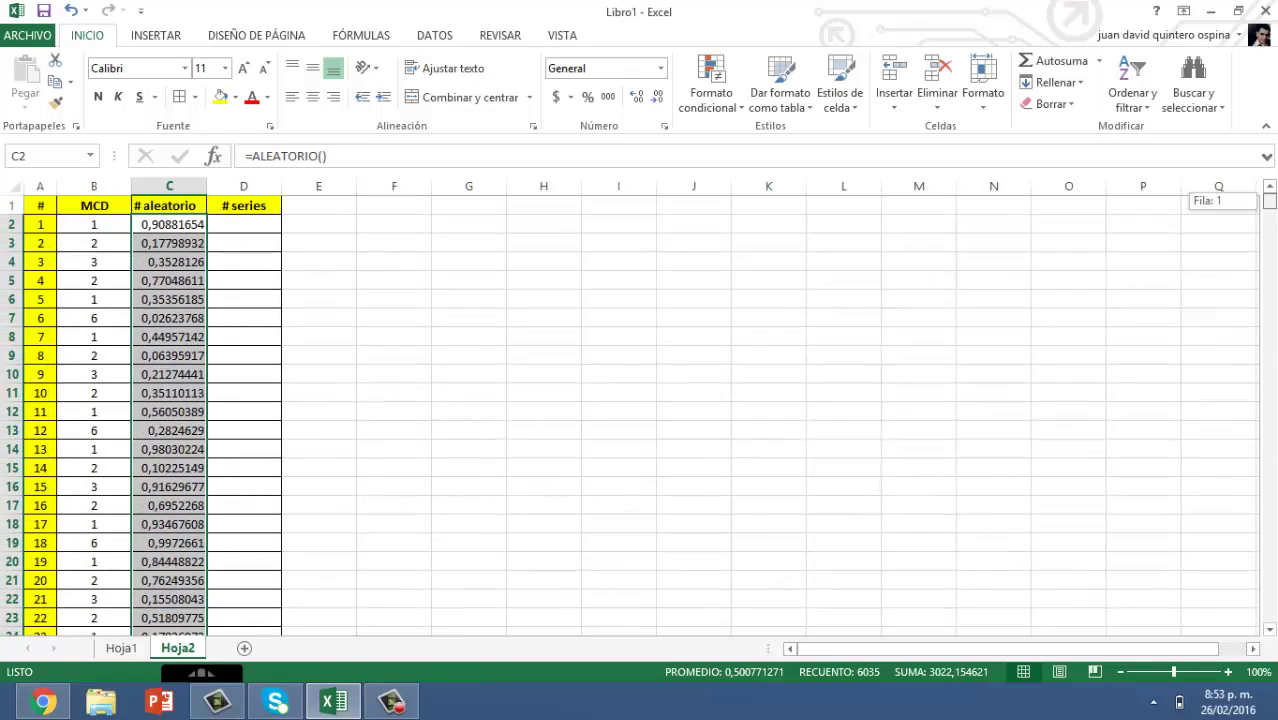
click(251, 226)
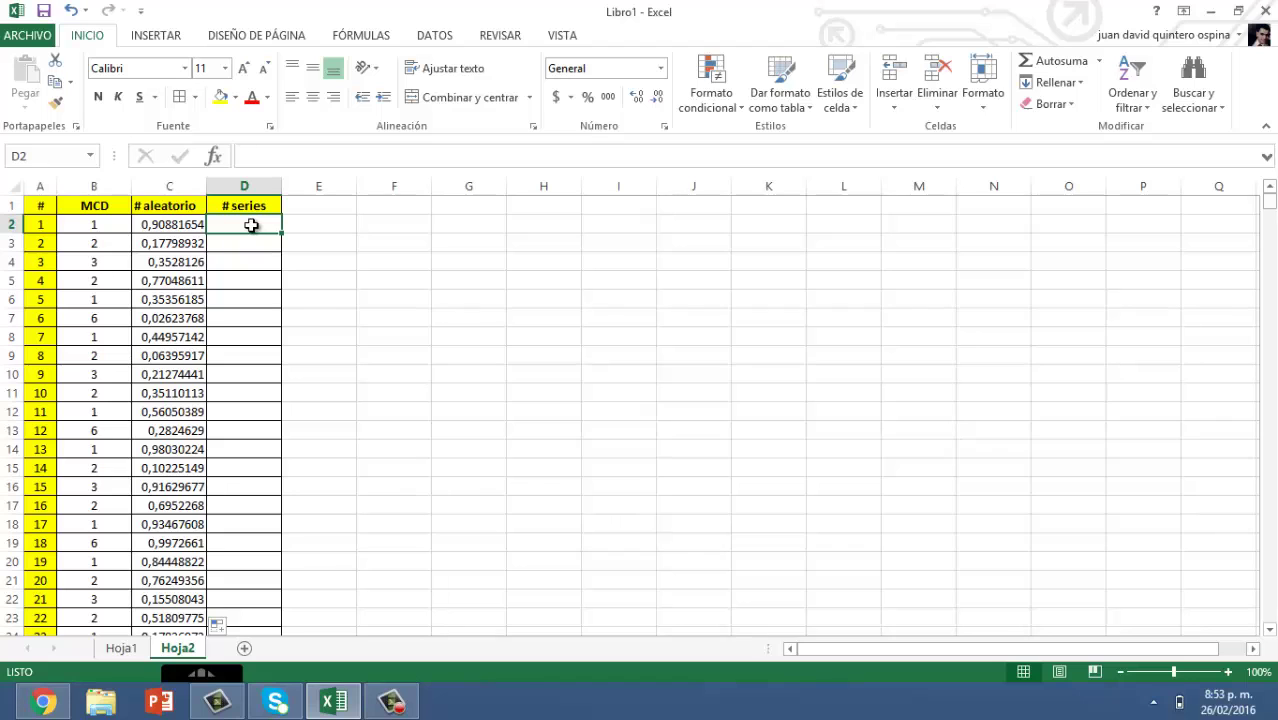
Enter =SI(B2=6;"";JERARQUIA(C2;C2:C36)) in D2, returning 14
text(=)
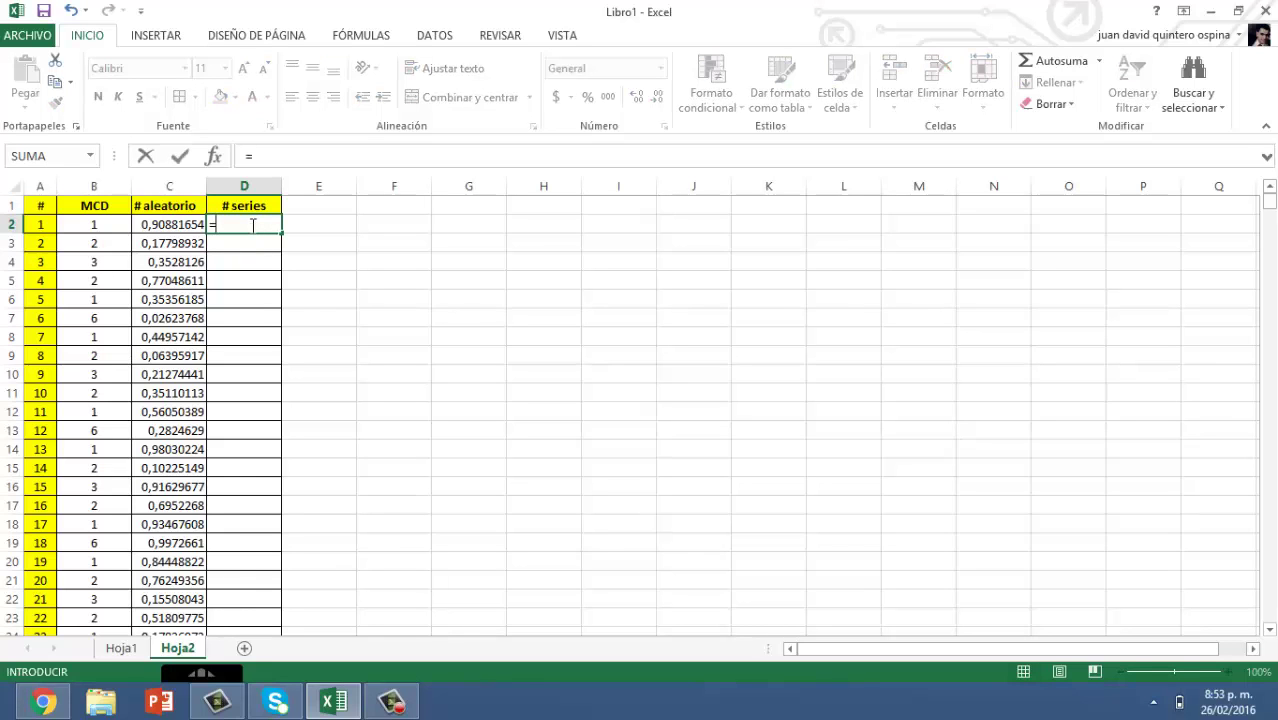
text(si)
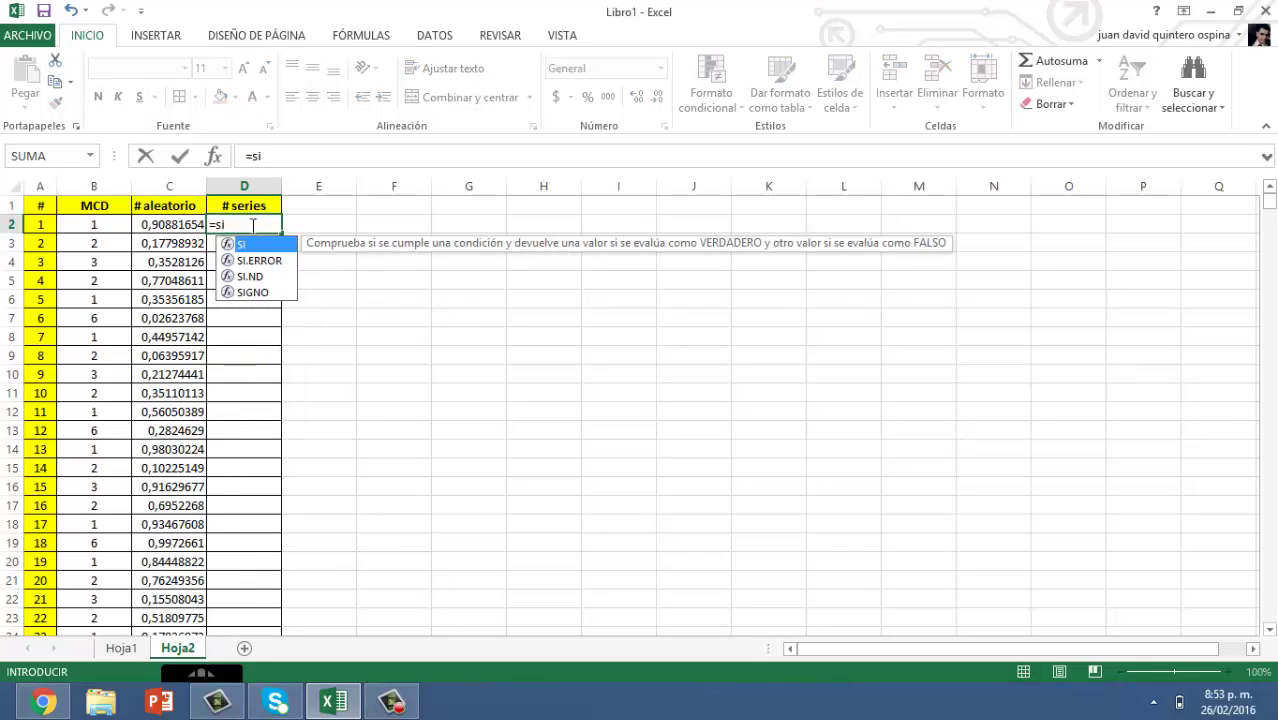
text(()
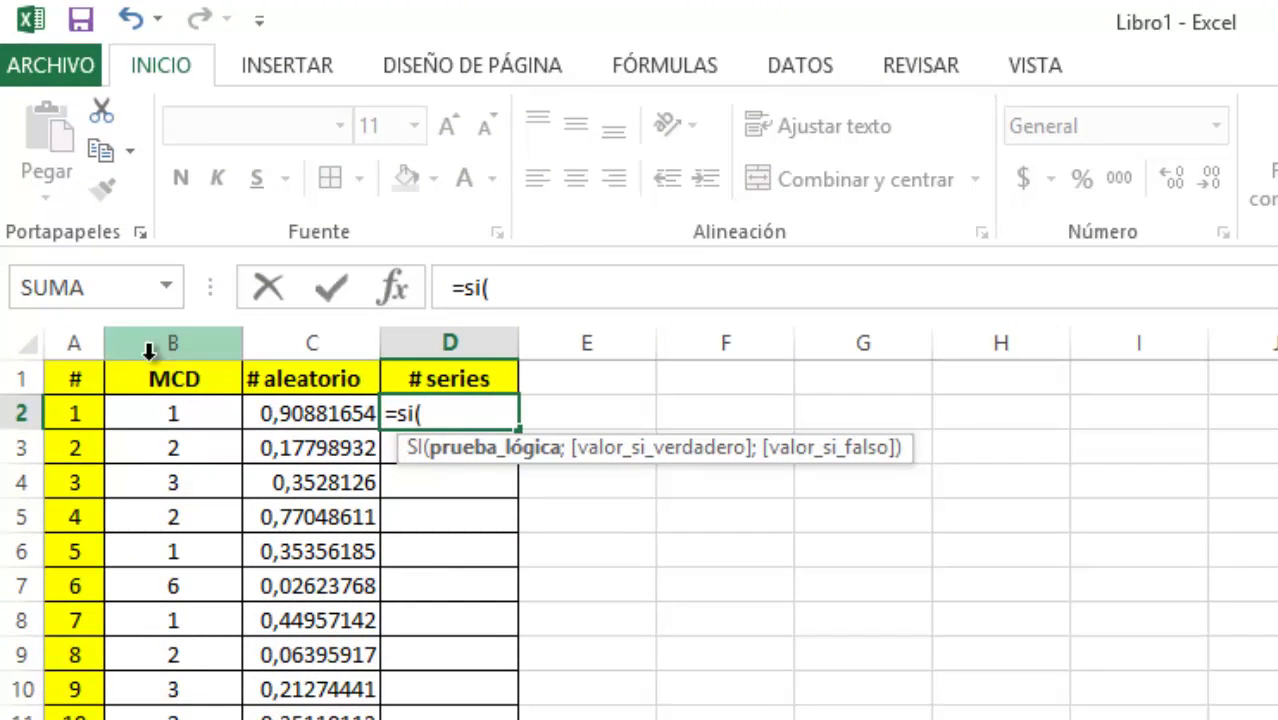
click(173, 413)
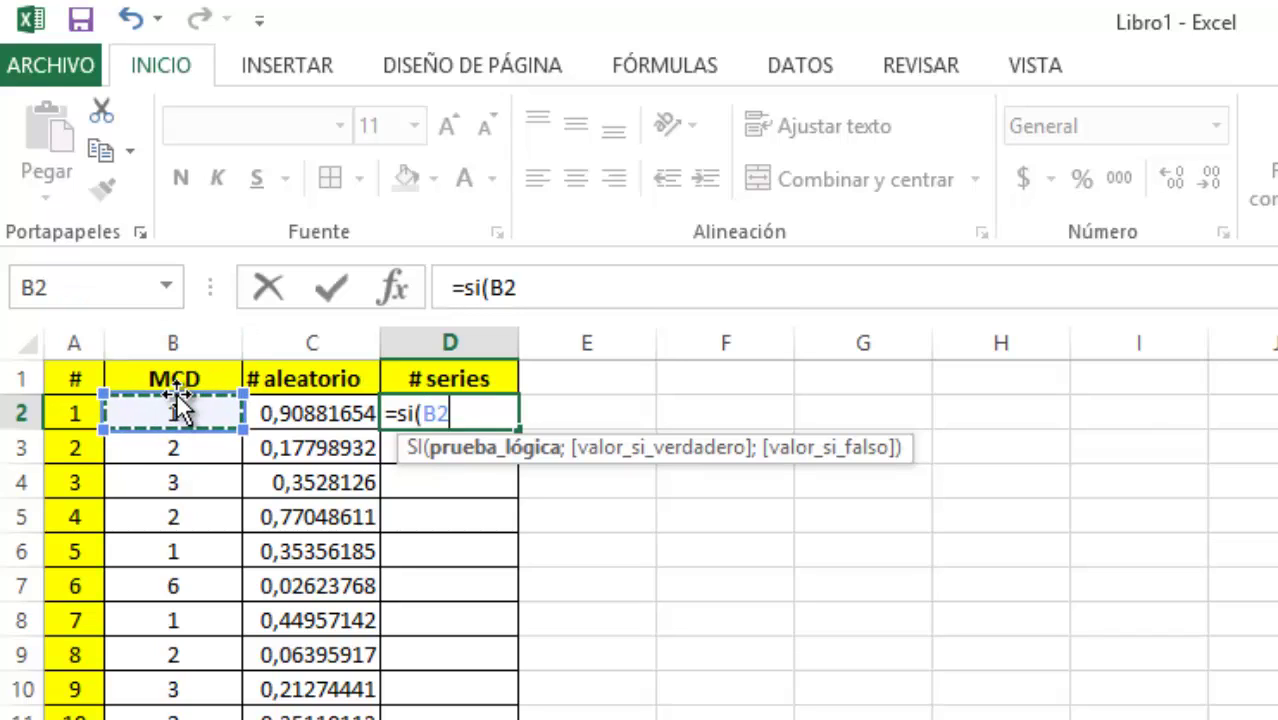
text(=)
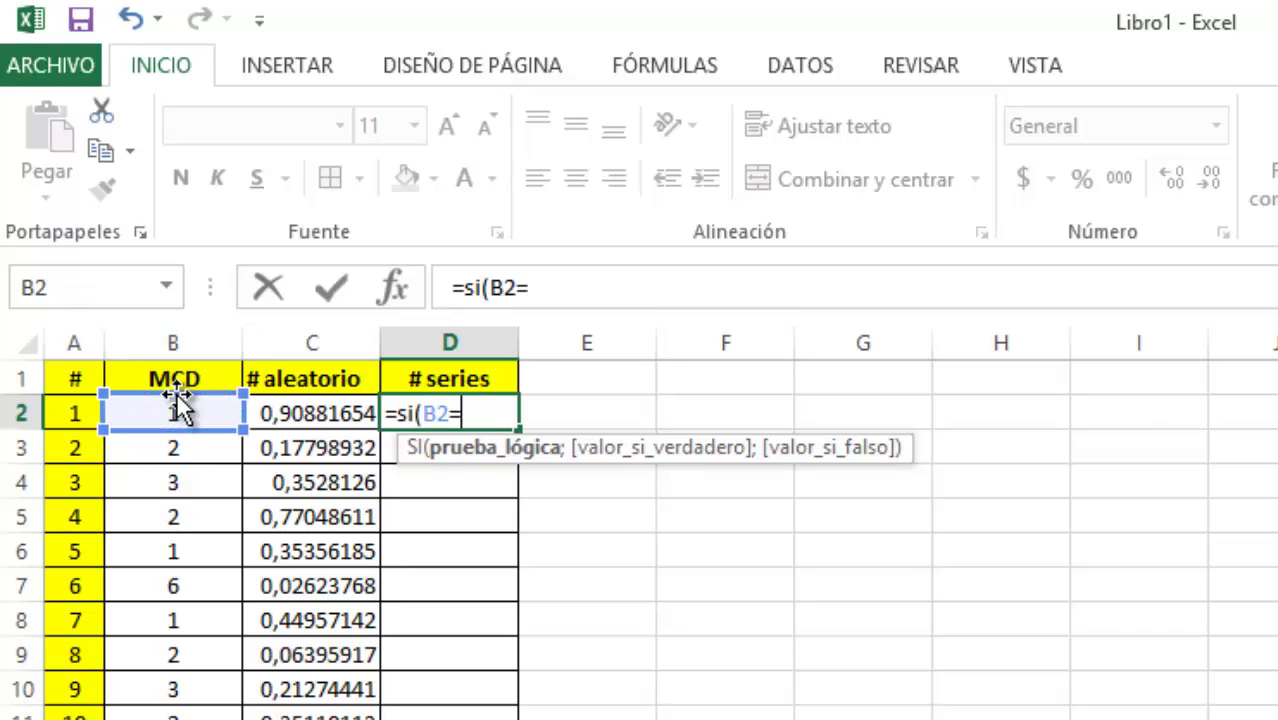
text(6)
text(;)
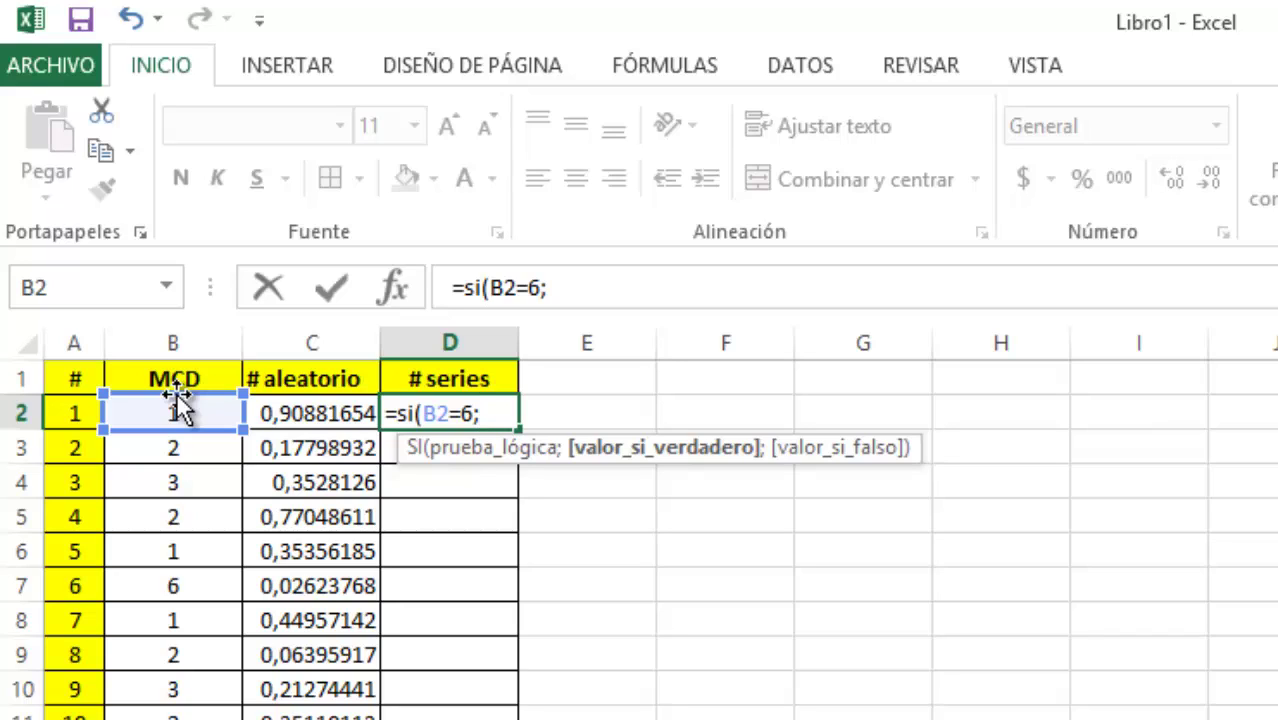
text("")
text(;)
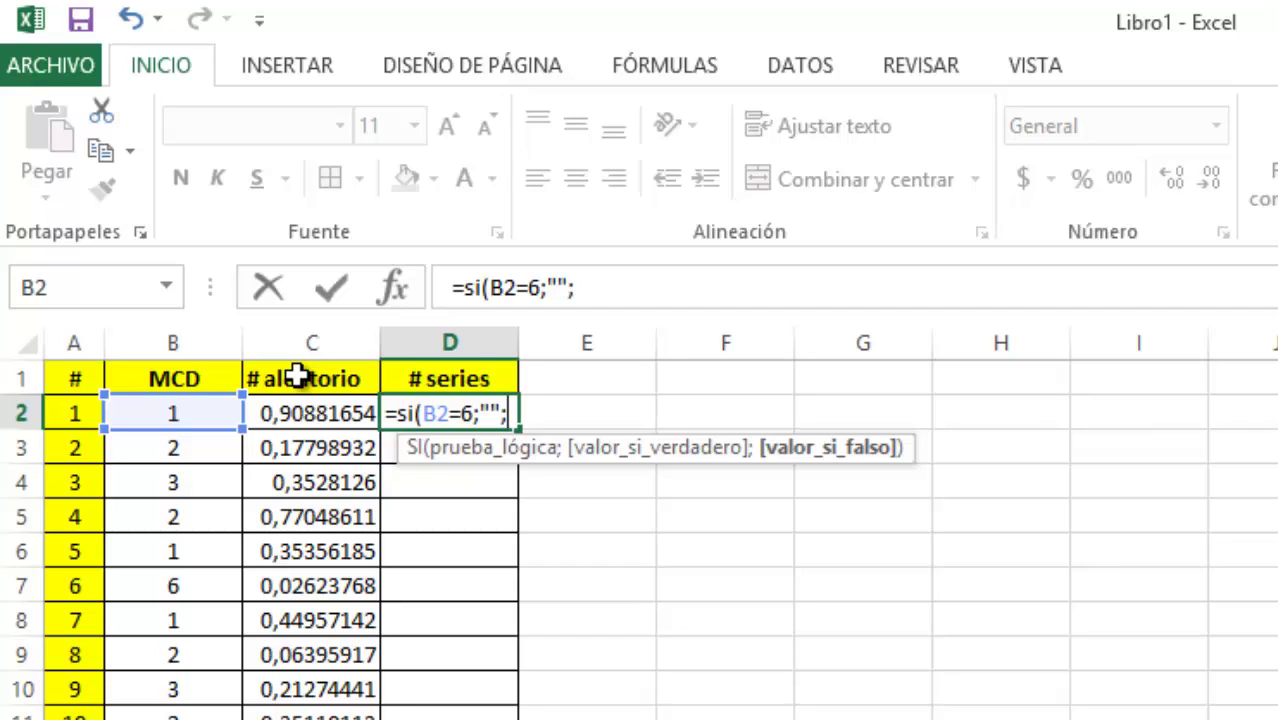
text(jera)
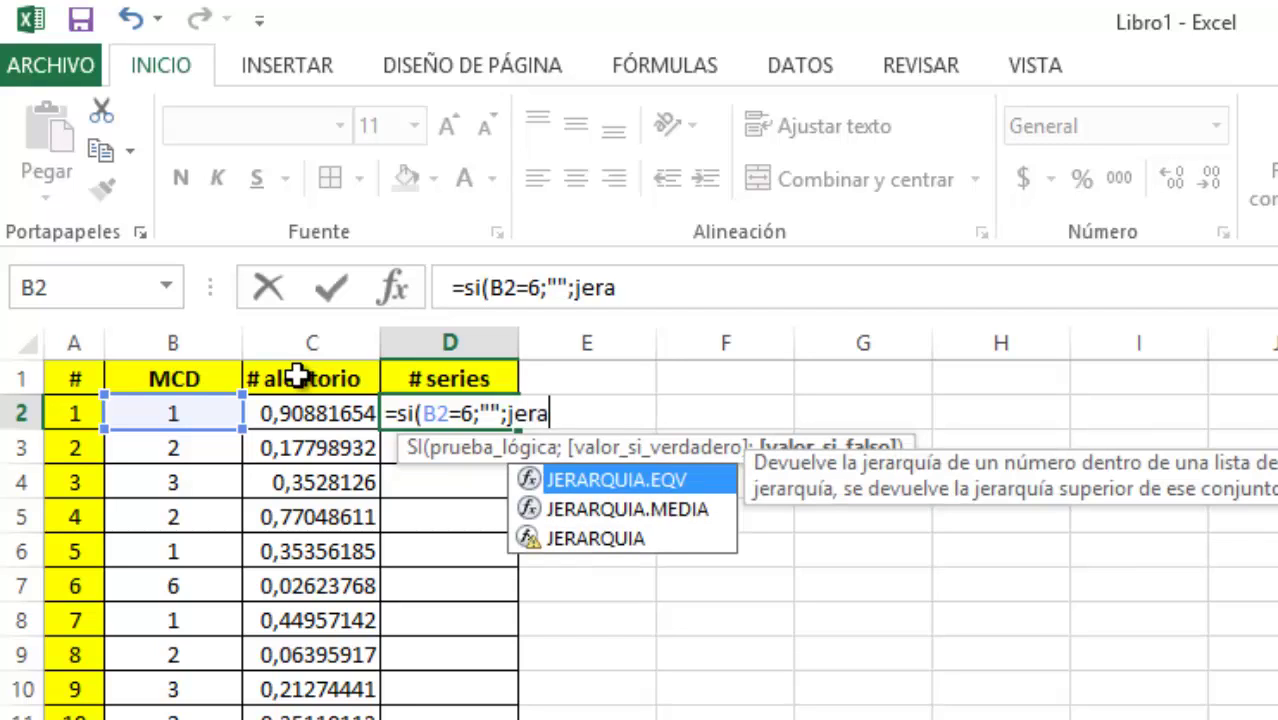
text(rquia)
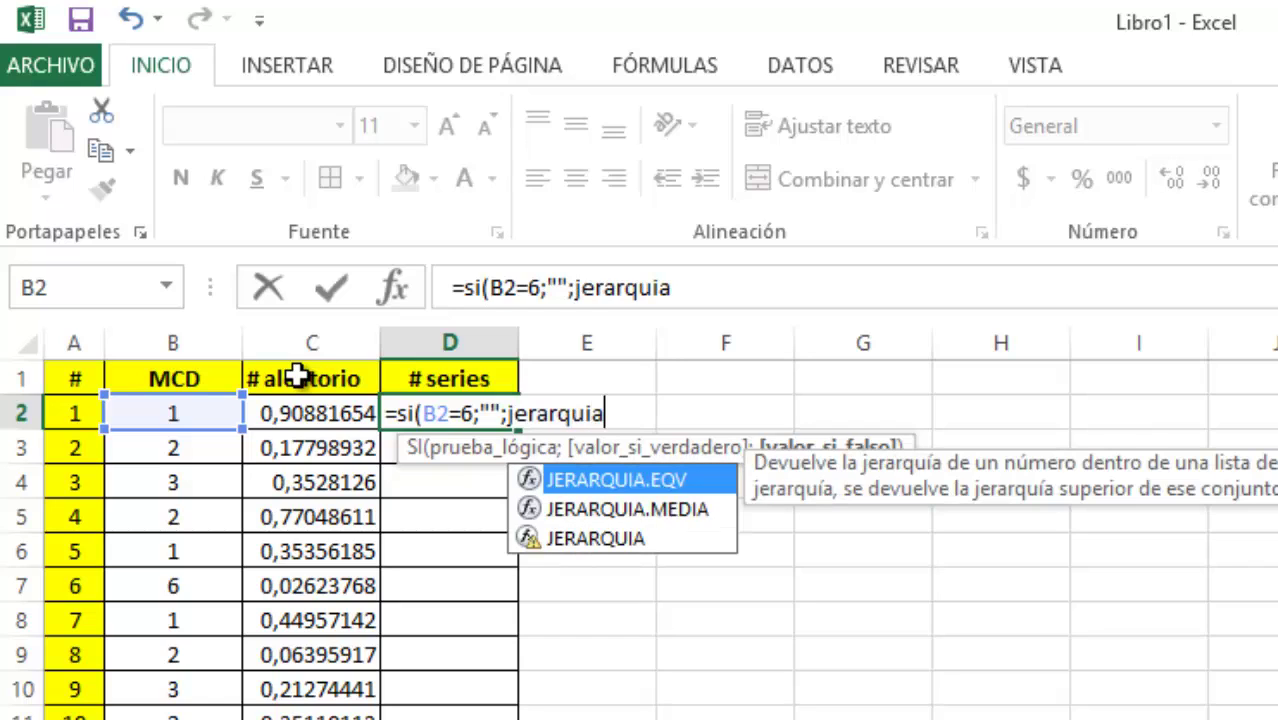
text(()
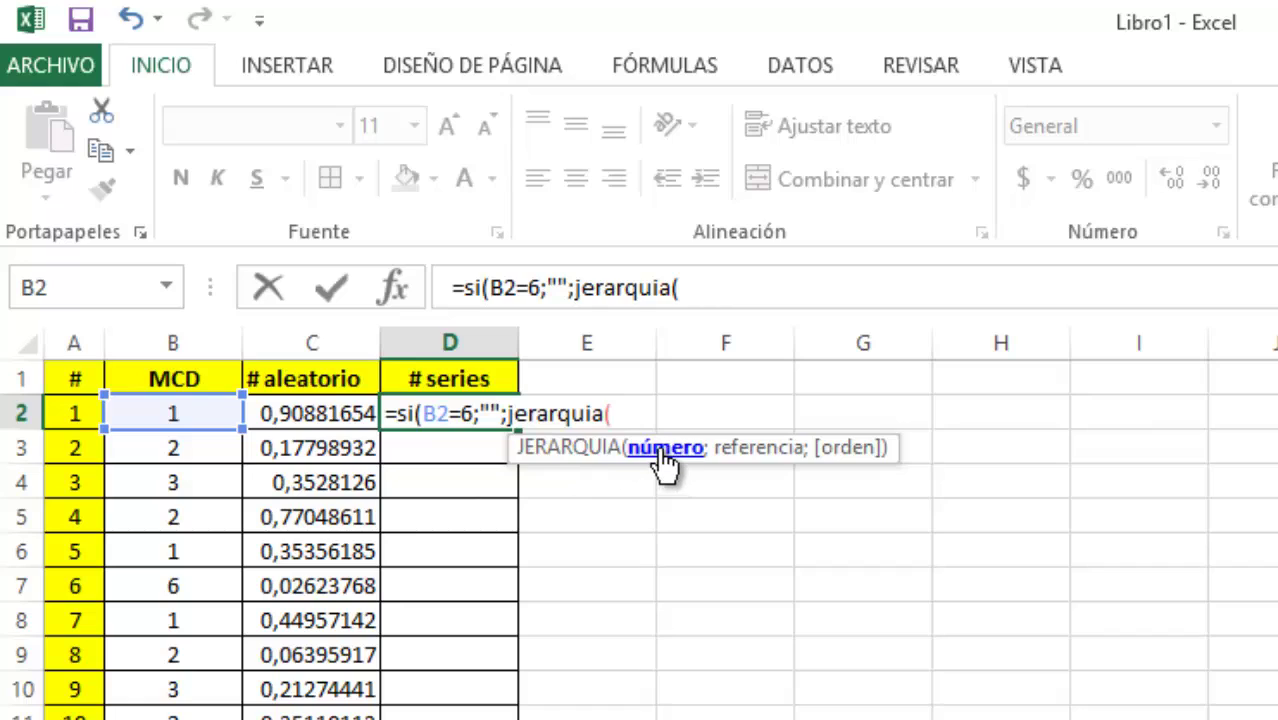
click(316, 413)
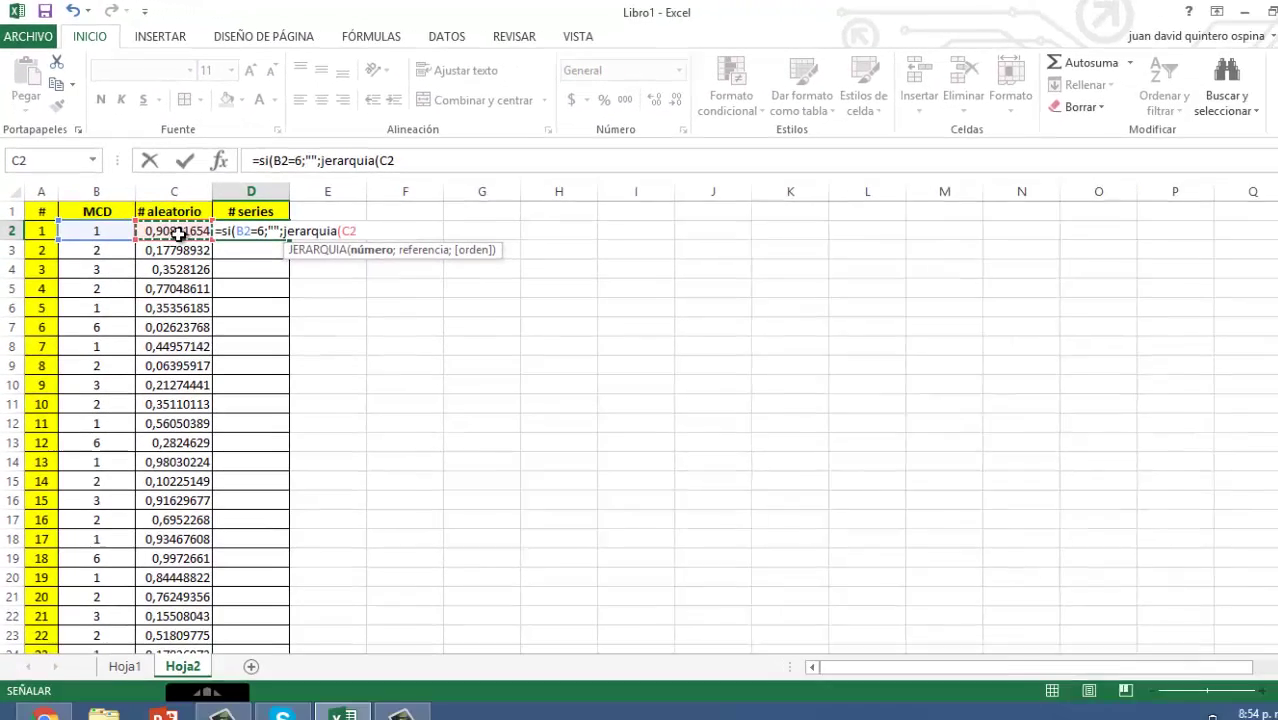
text(;)
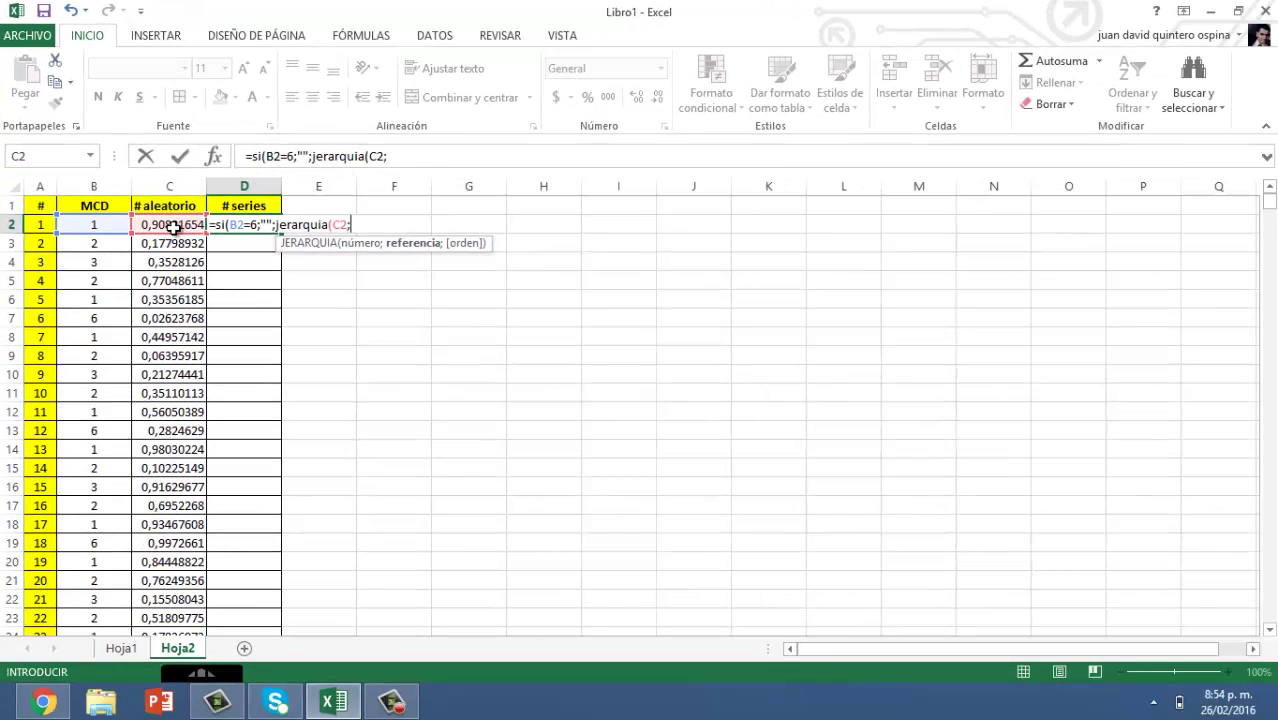
click(175, 224)
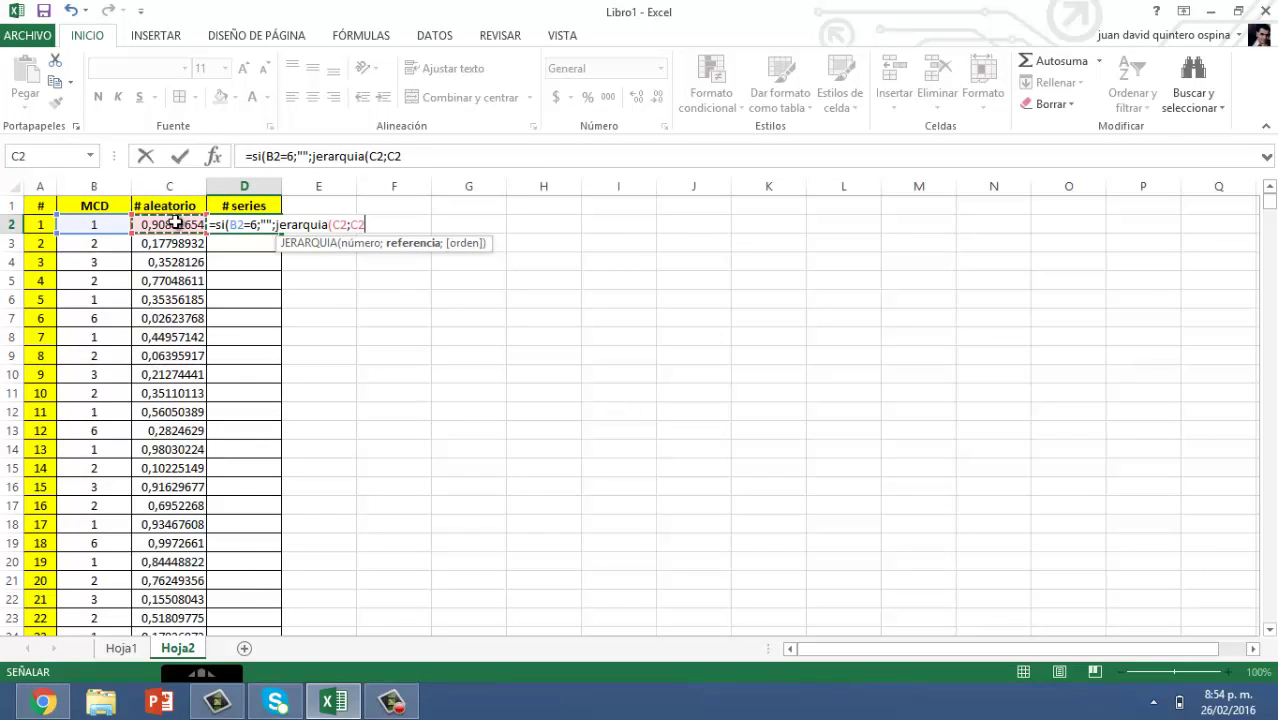
mouse_move(175, 224)
mouse_down()
mouse_move(178, 607)
mouse_move(190, 610)
mouse_up()
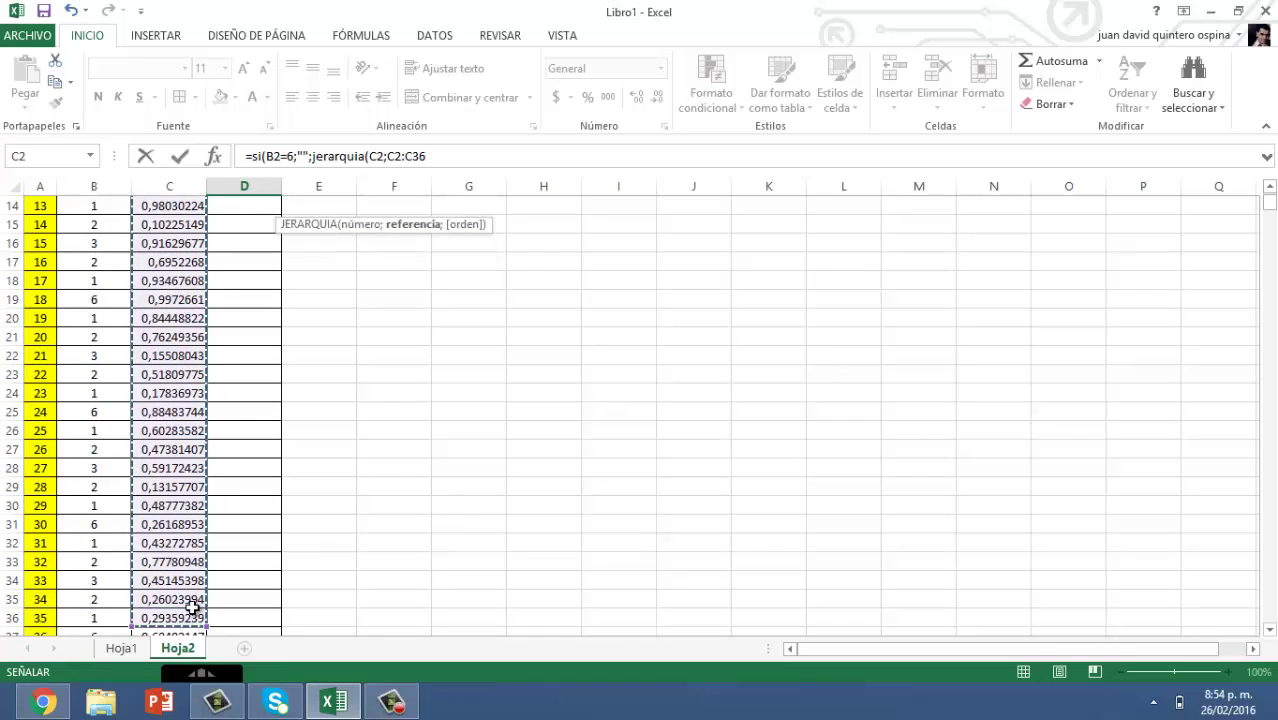
text())
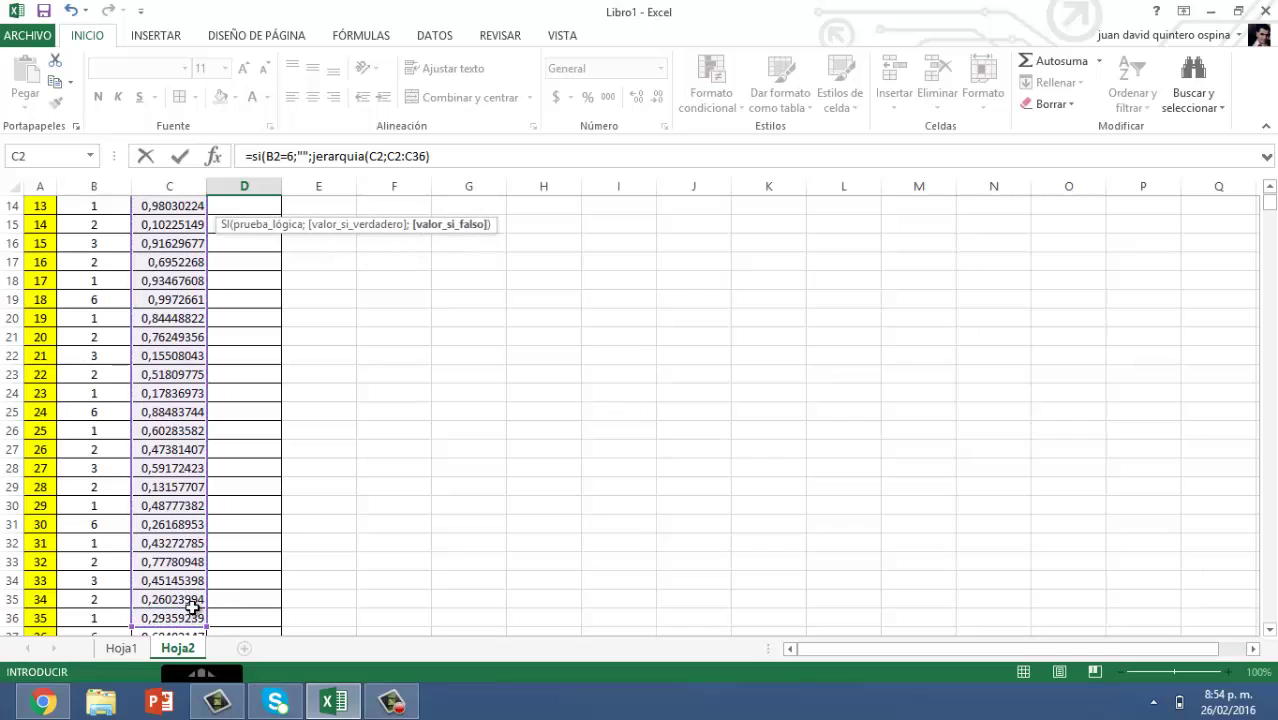
text())
key(Return)
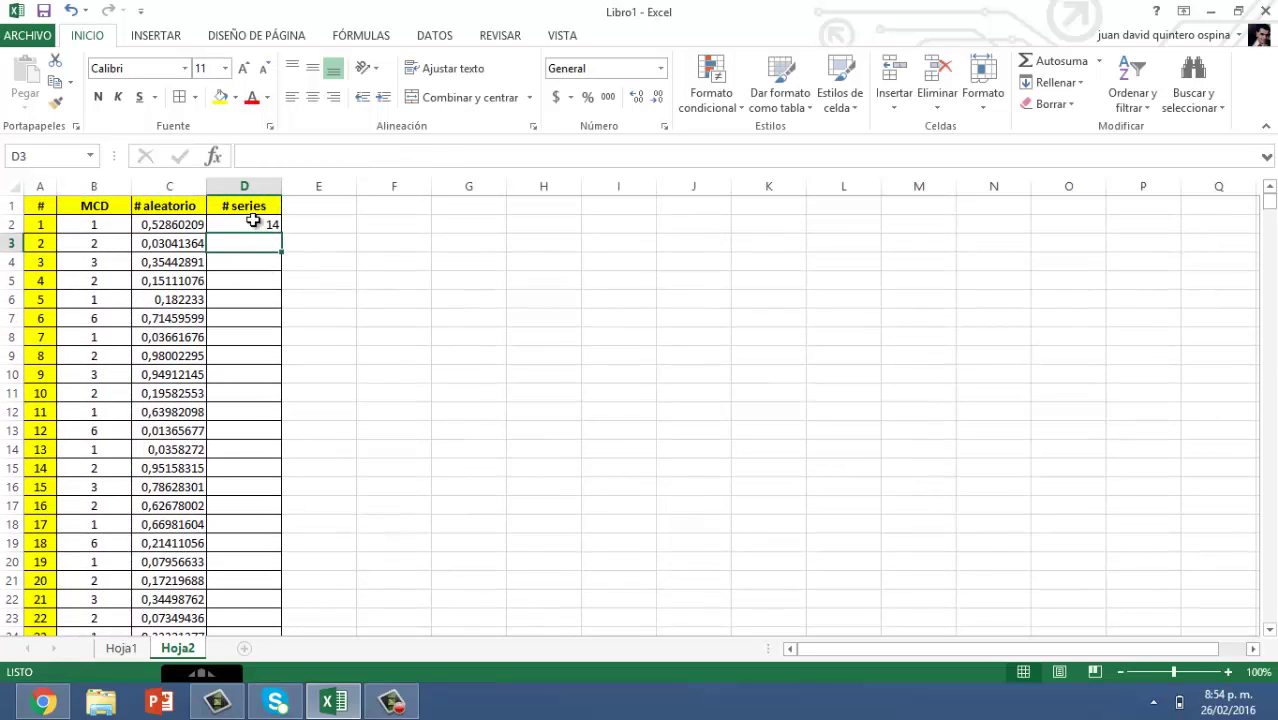
click(256, 222)
click(122, 648)
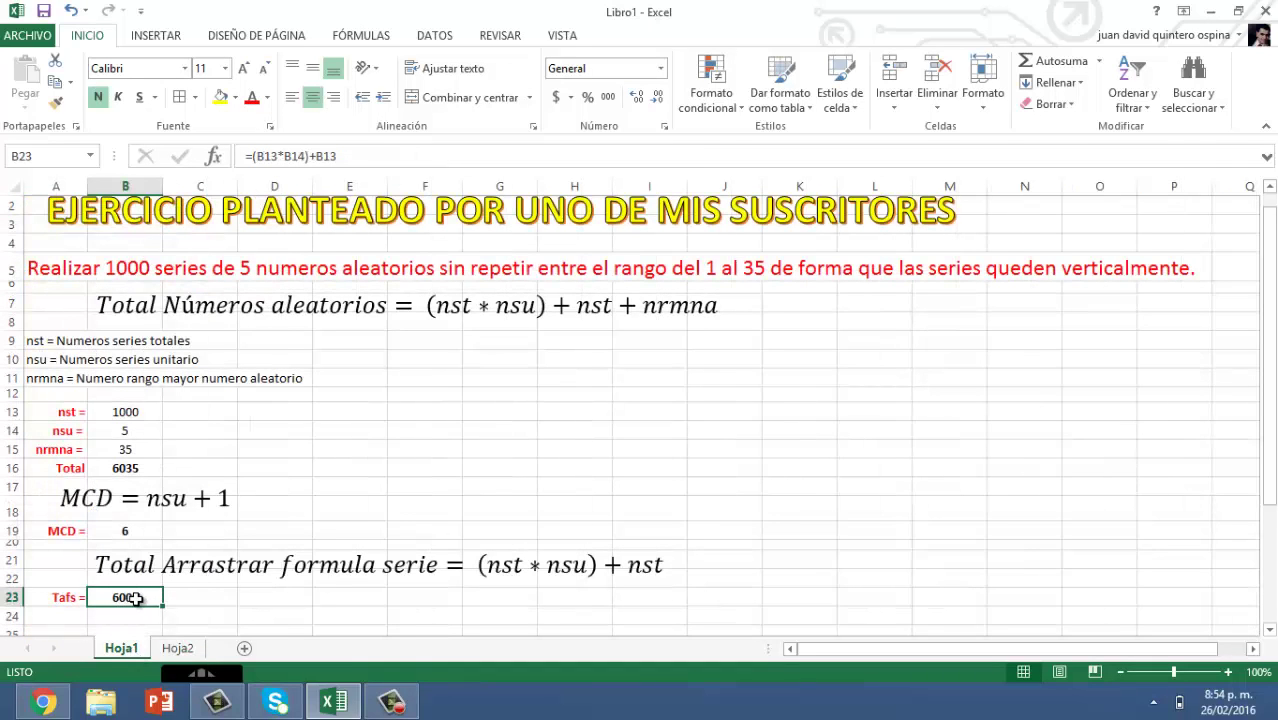
click(177, 648)
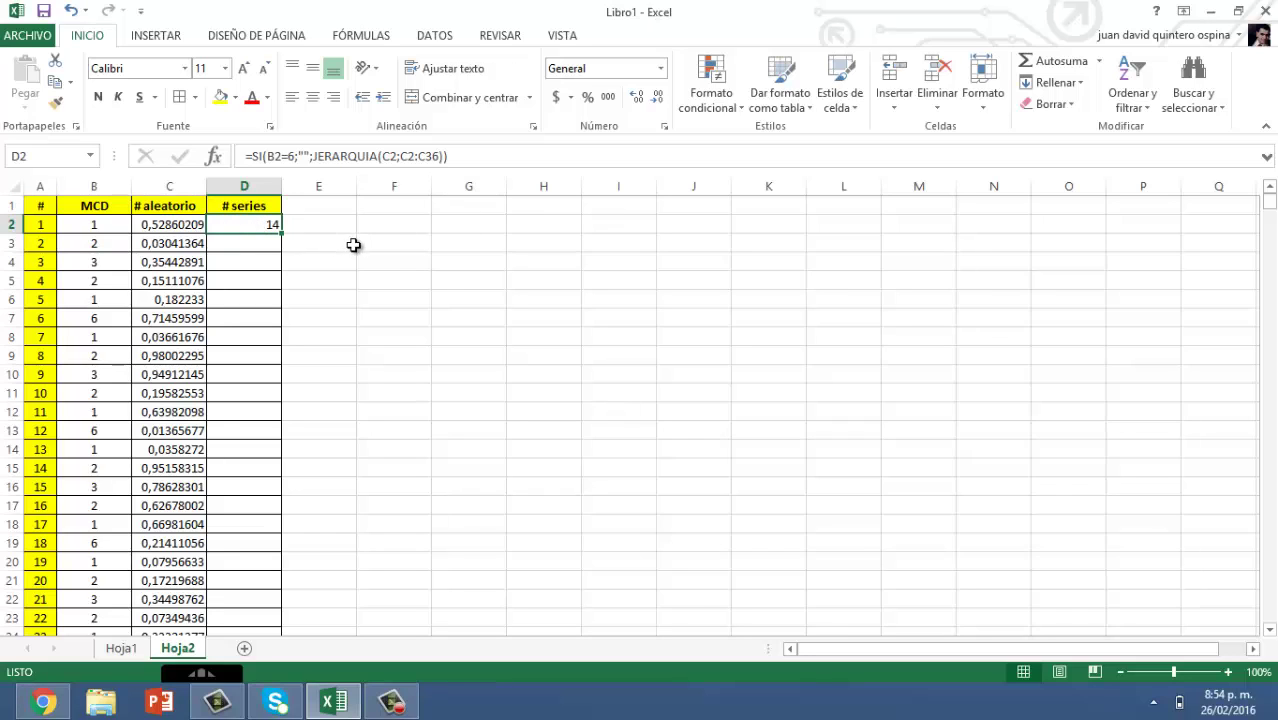
Paste the D2 ranking formula into D2:D6000 and centre the column D values
right_click(270, 226)
key(Escape)
key(ctrl+c)
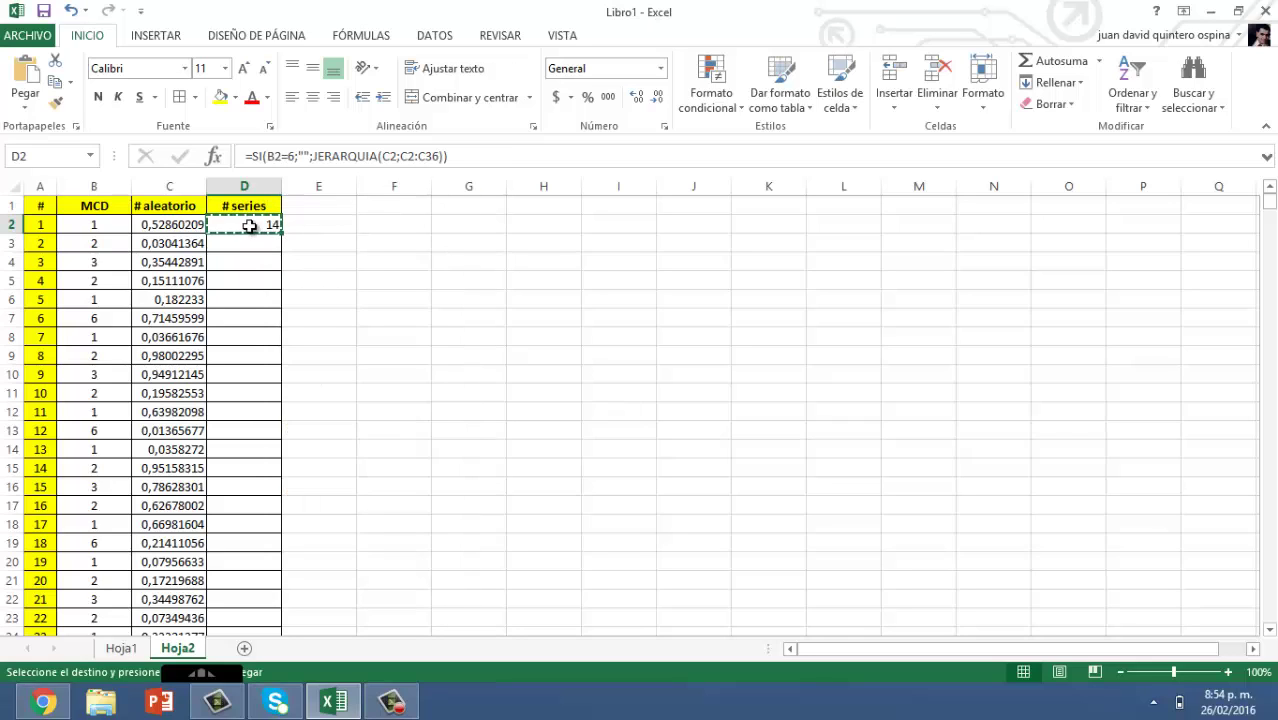
click(46, 156)
click(46, 156)
text(:d6)
text(00)
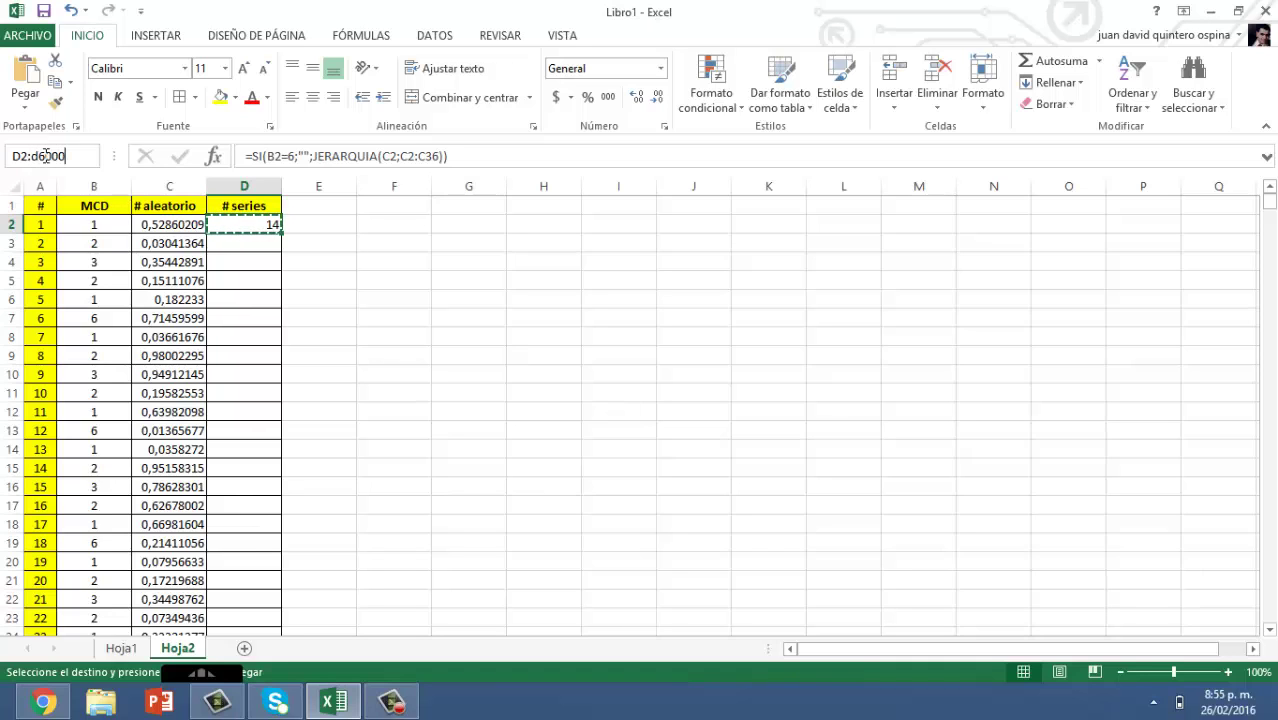
key(Return)
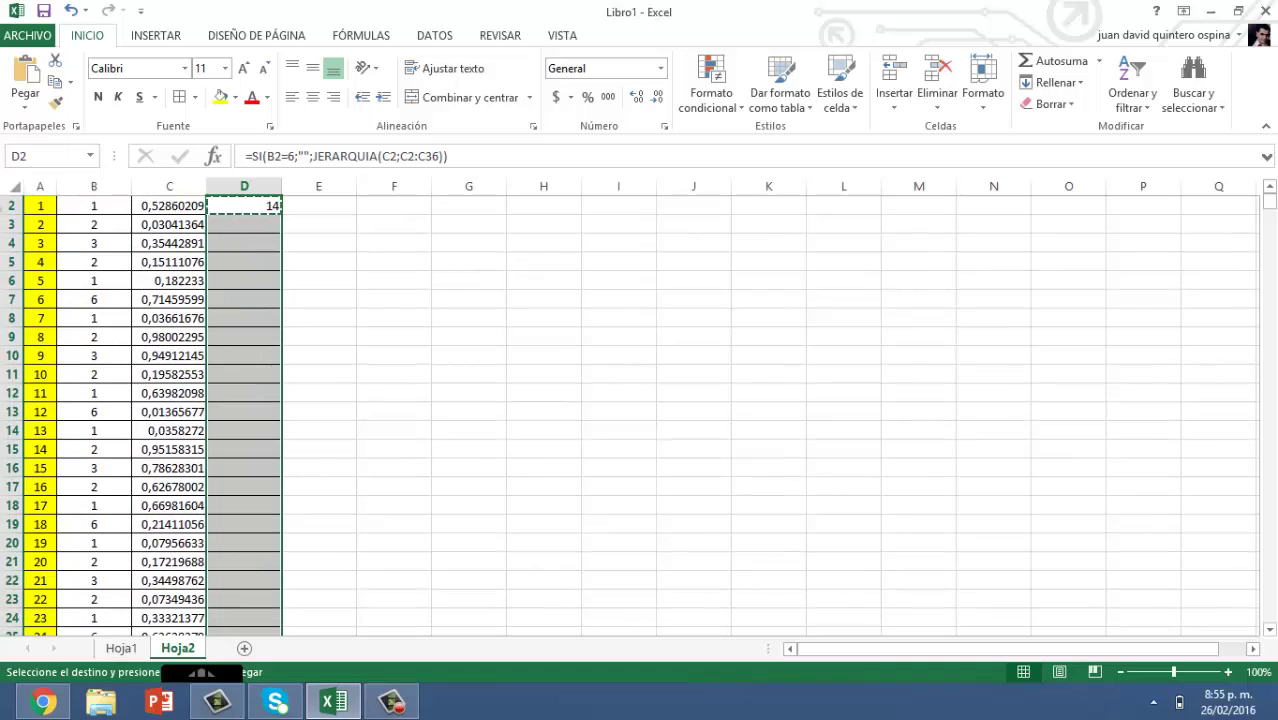
right_click(243, 215)
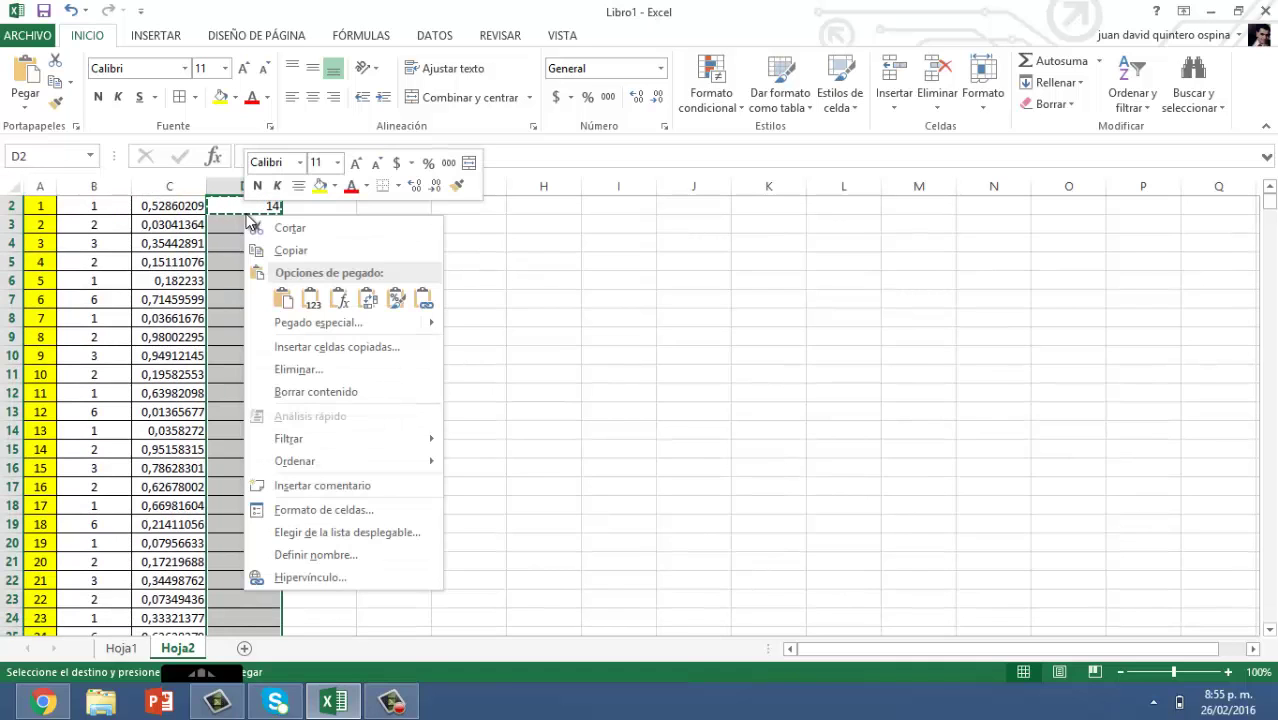
click(343, 299)
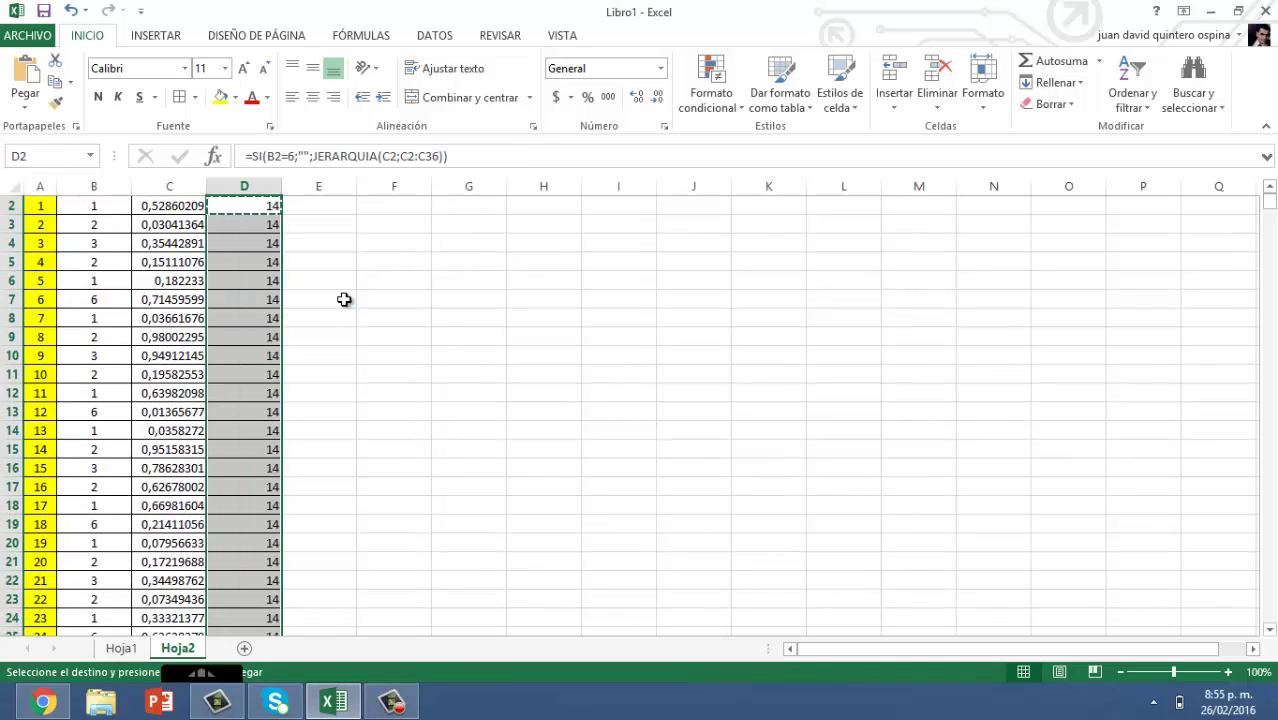
click(313, 97)
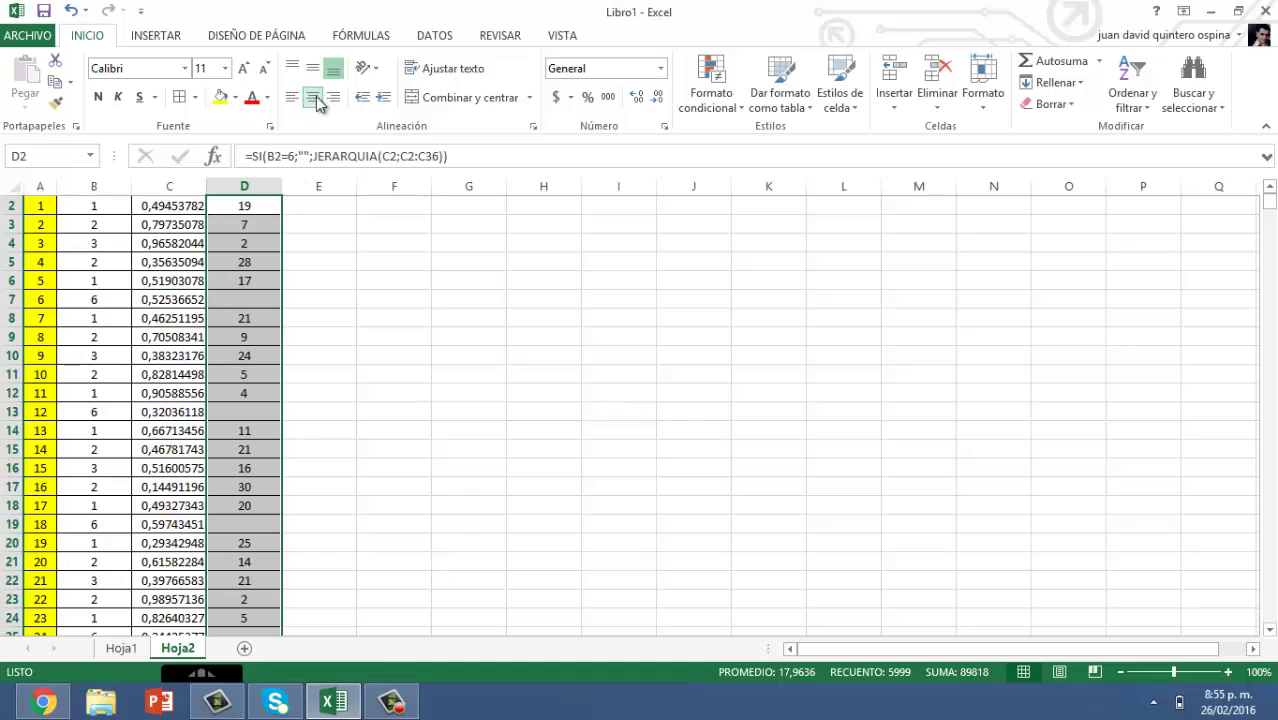
click(266, 206)
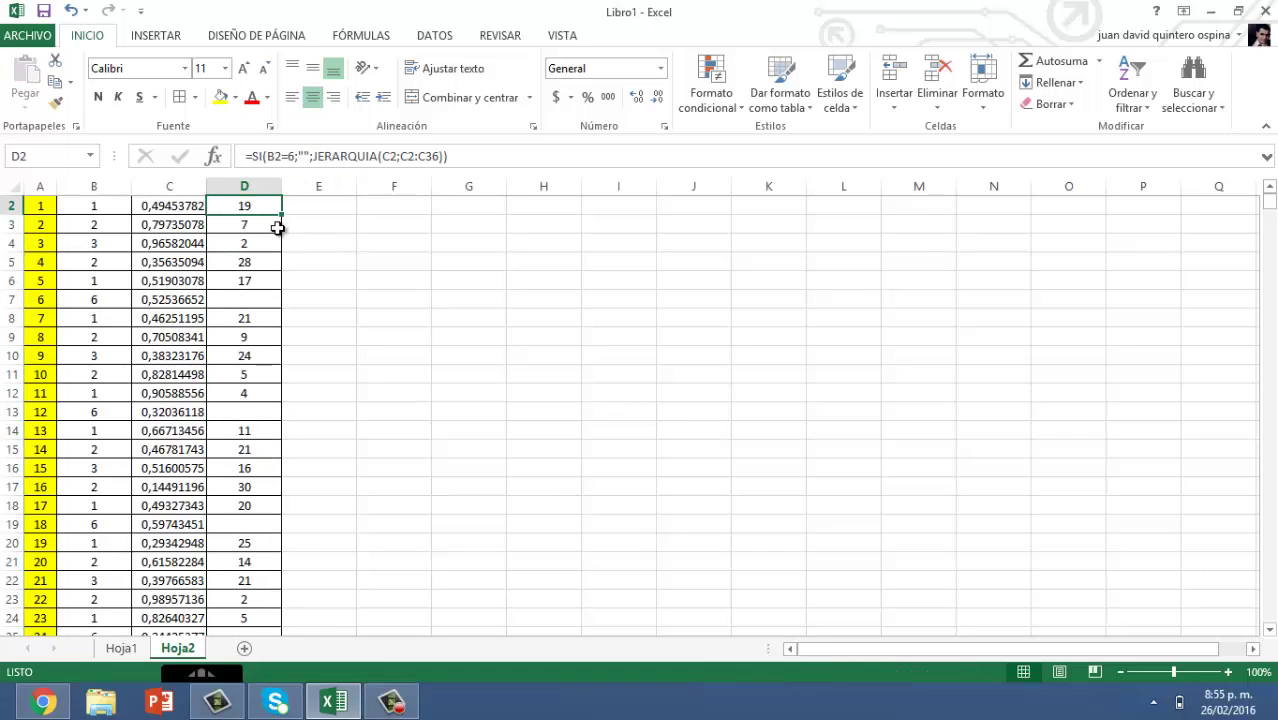
scroll(277, 228, up, 1)
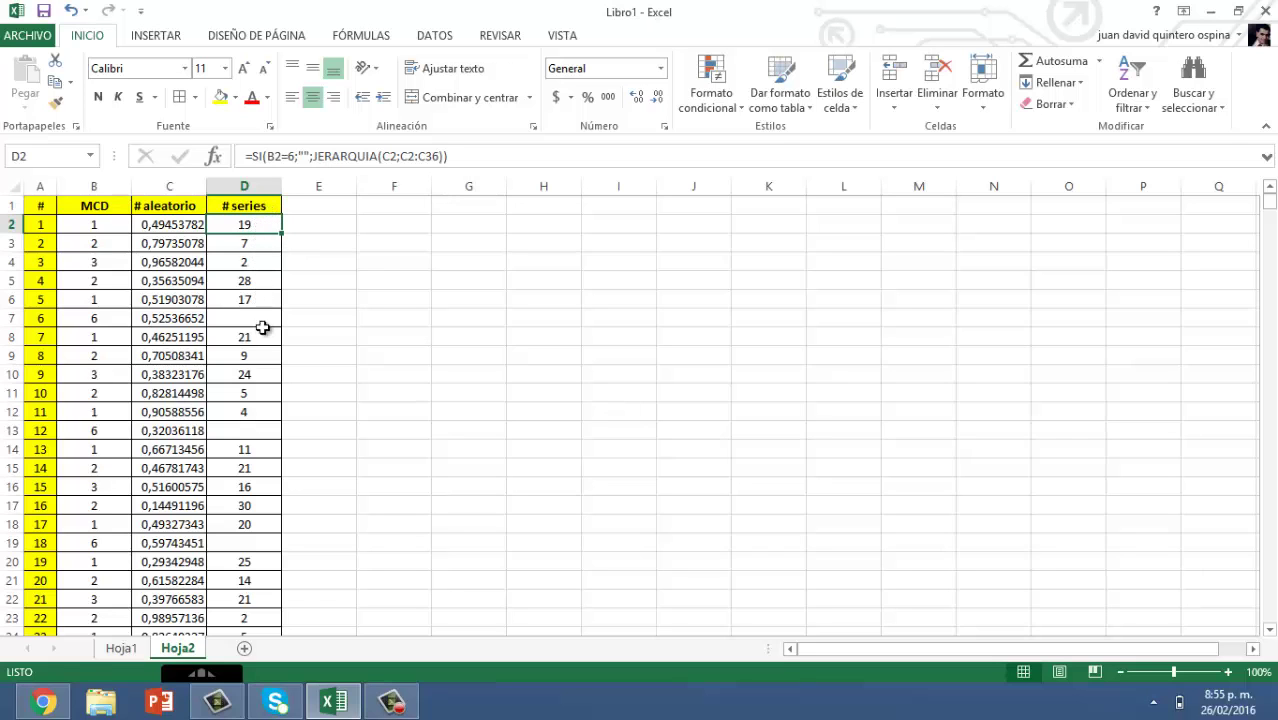
scroll(262, 340, down, 1)
scroll(262, 356, down, 5)
scroll(264, 365, down, 9)
scroll(260, 390, down, 13)
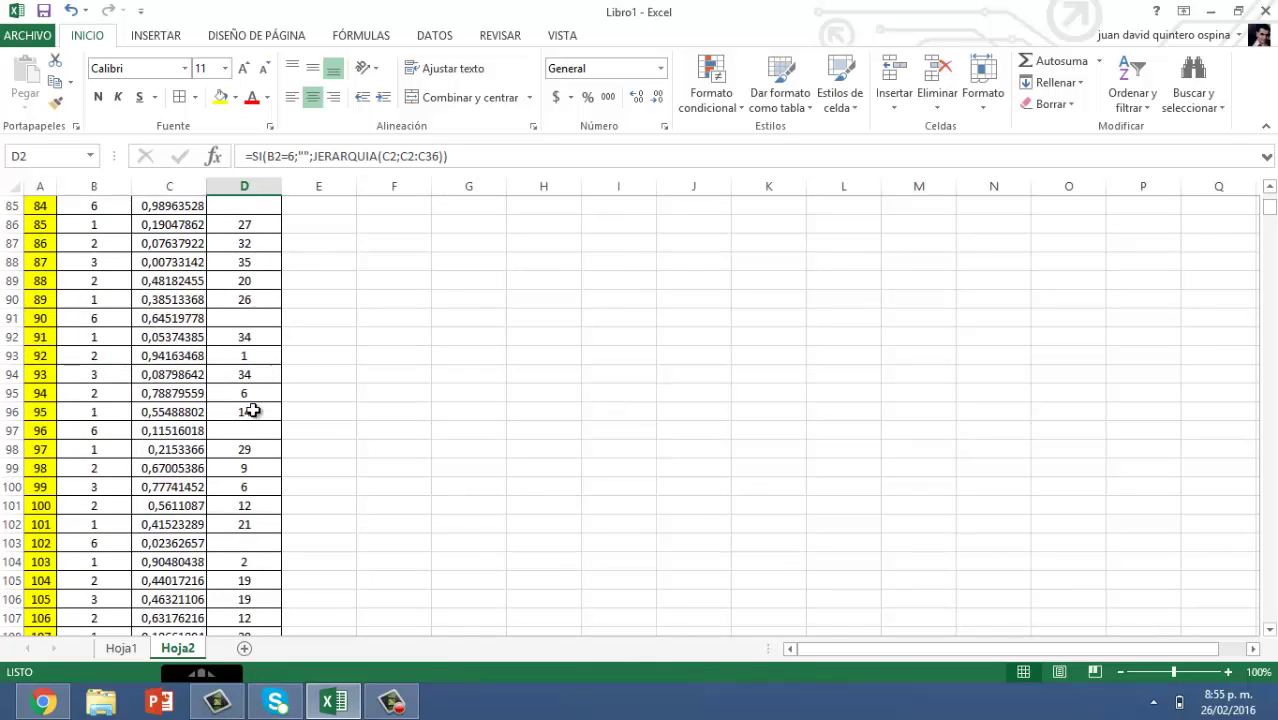
scroll(251, 430, down, 13)
scroll(251, 460, down, 16)
scroll(249, 475, down, 20)
drag(1269, 220, 1269, 594)
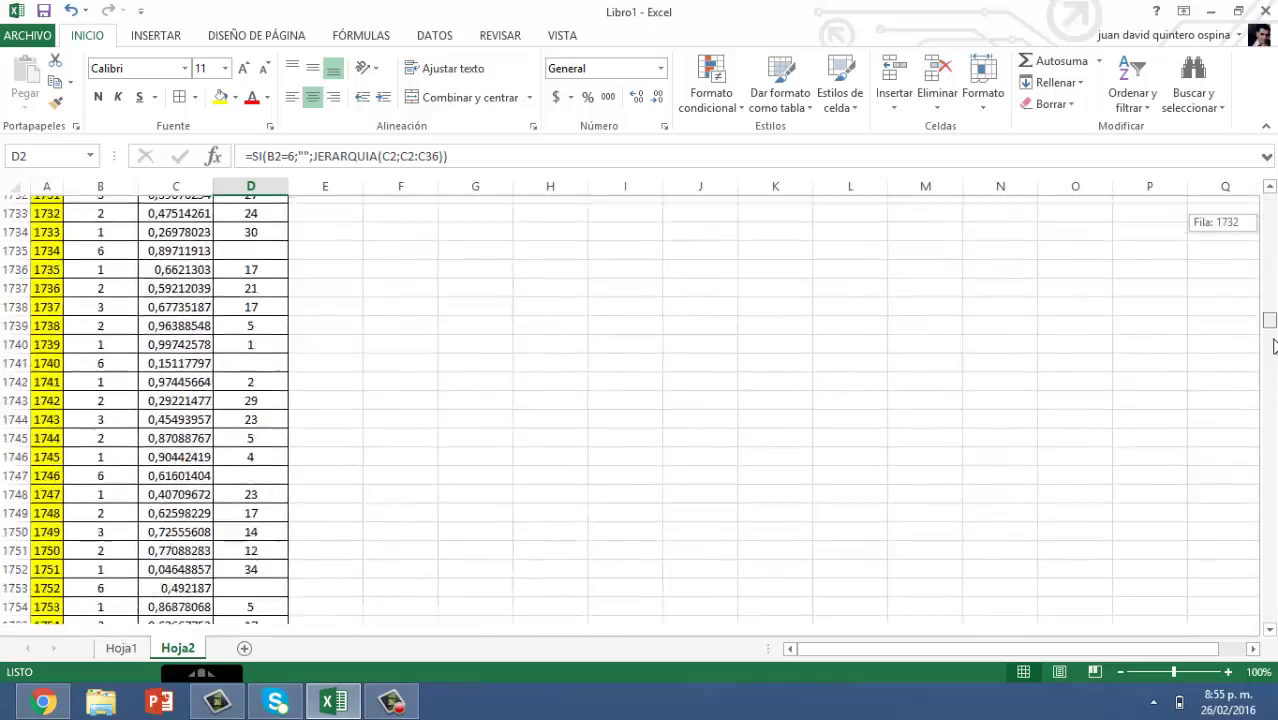
scroll(271, 539, down, 20)
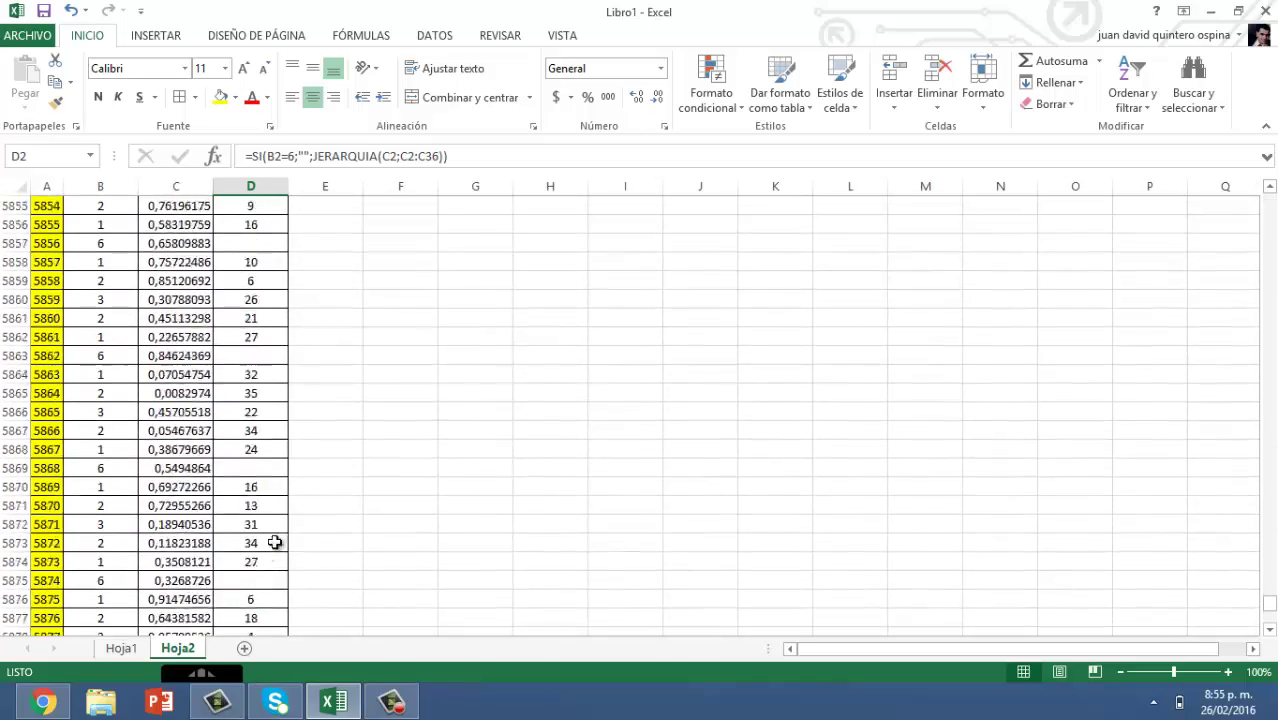
scroll(274, 568, down, 20)
scroll(271, 437, down, 3)
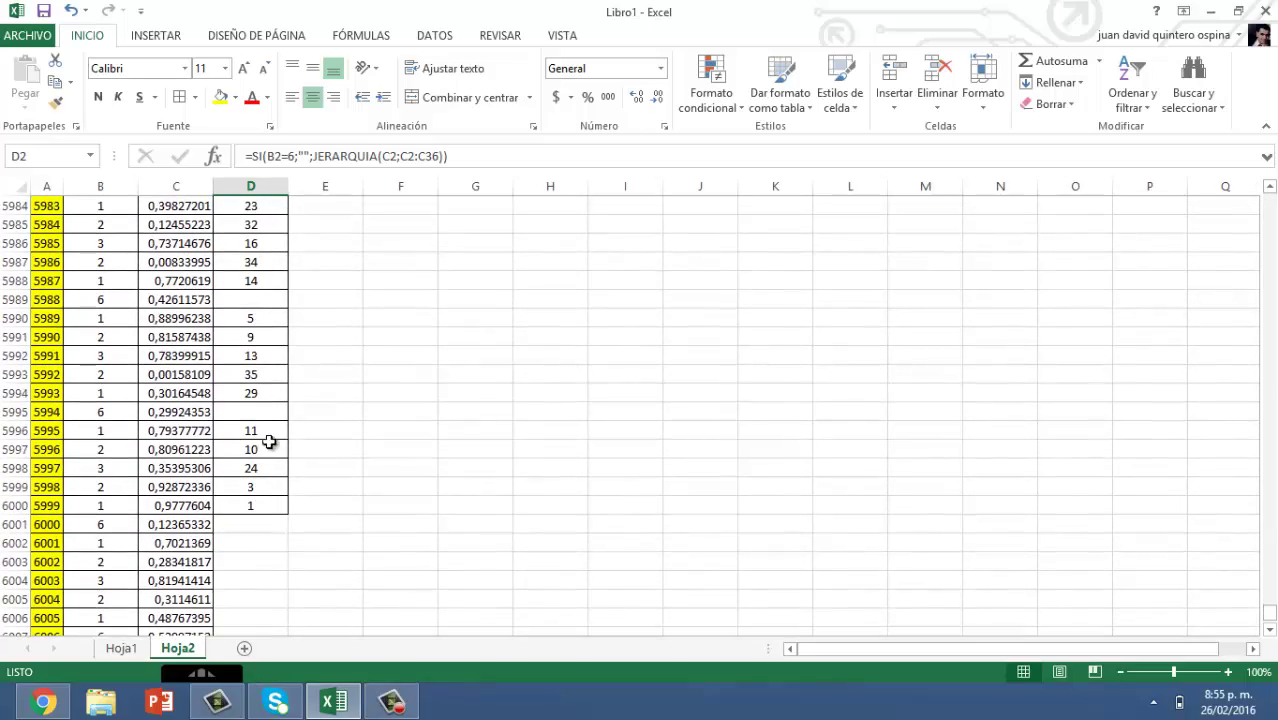
drag(268, 430, 274, 505)
click(276, 505)
drag(278, 430, 274, 505)
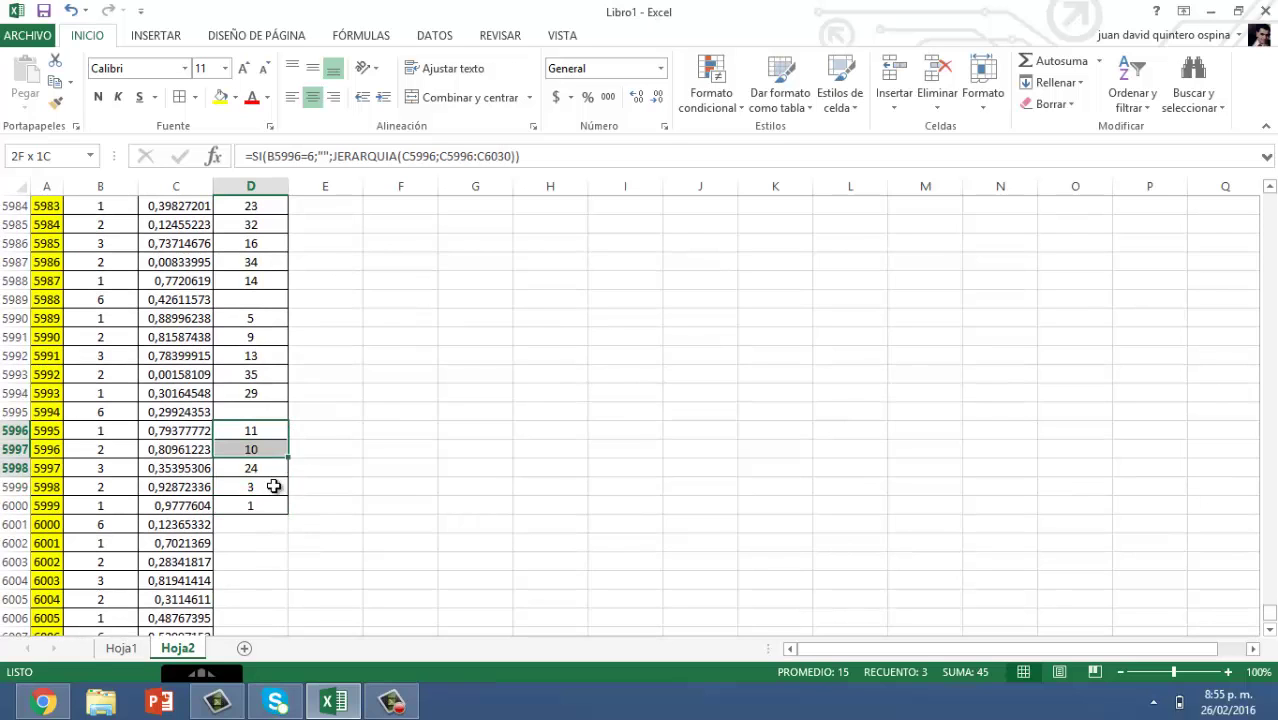
click(274, 505)
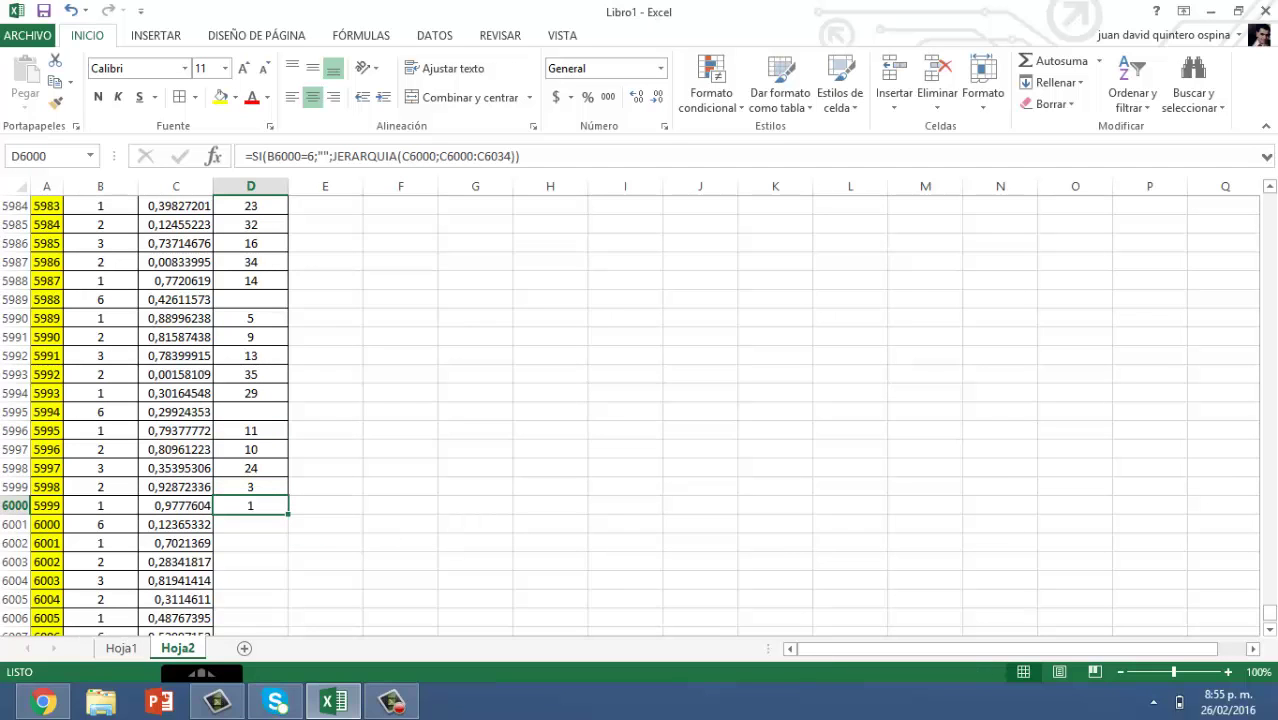
drag(1268, 612, 1268, 120)
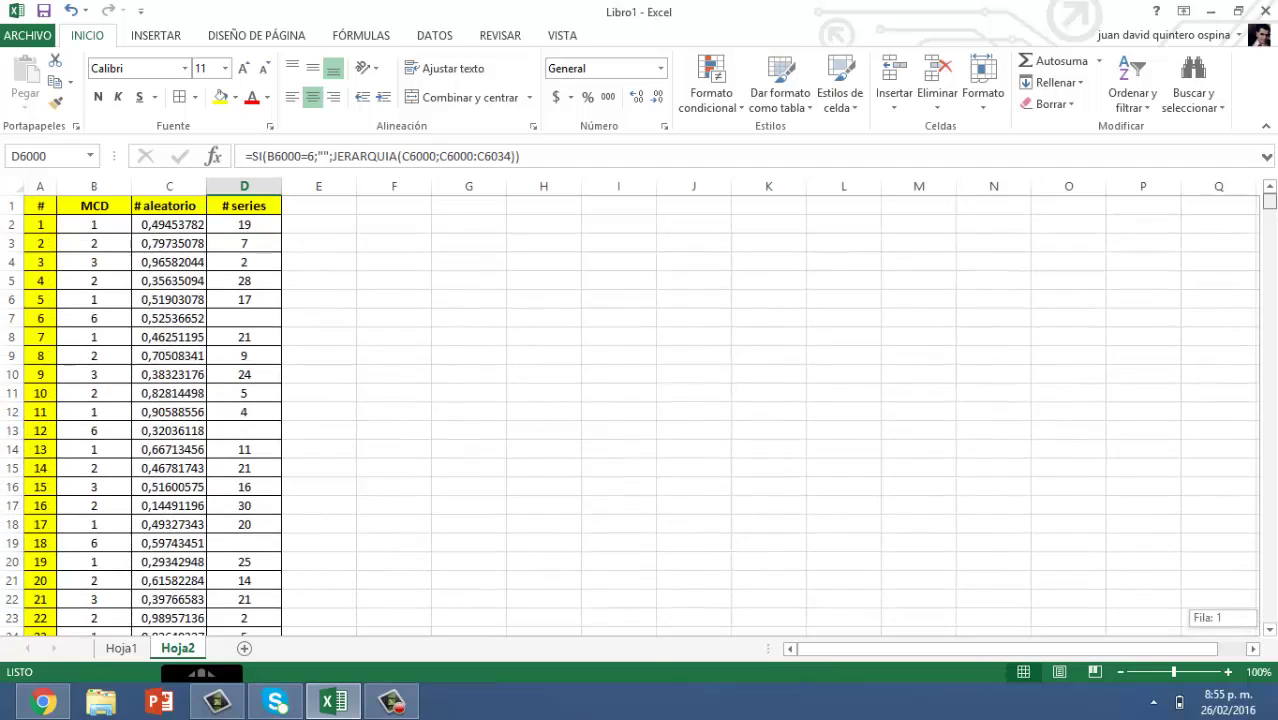